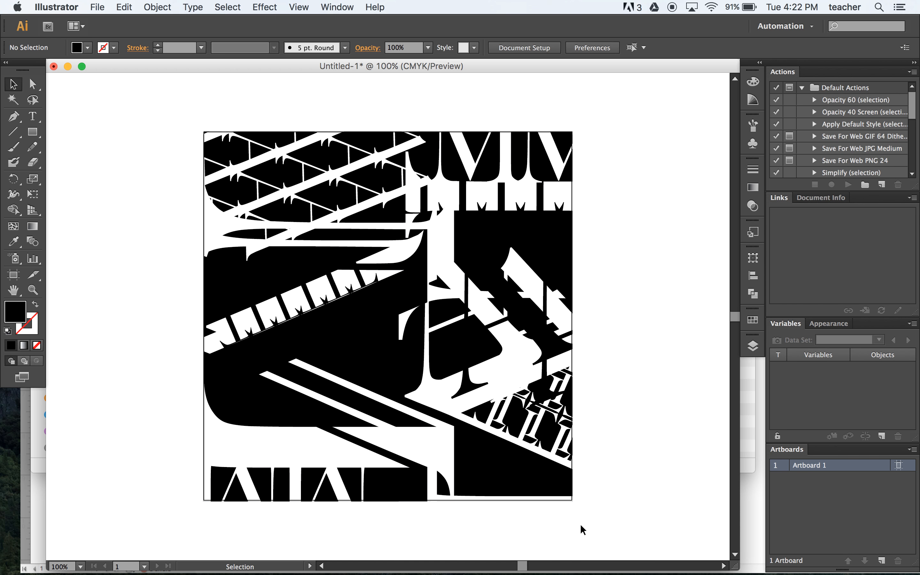
Create a new 8 by 8 in document named Lastname_Initial_MousePad with all bleeds set to 0
click(98, 9)
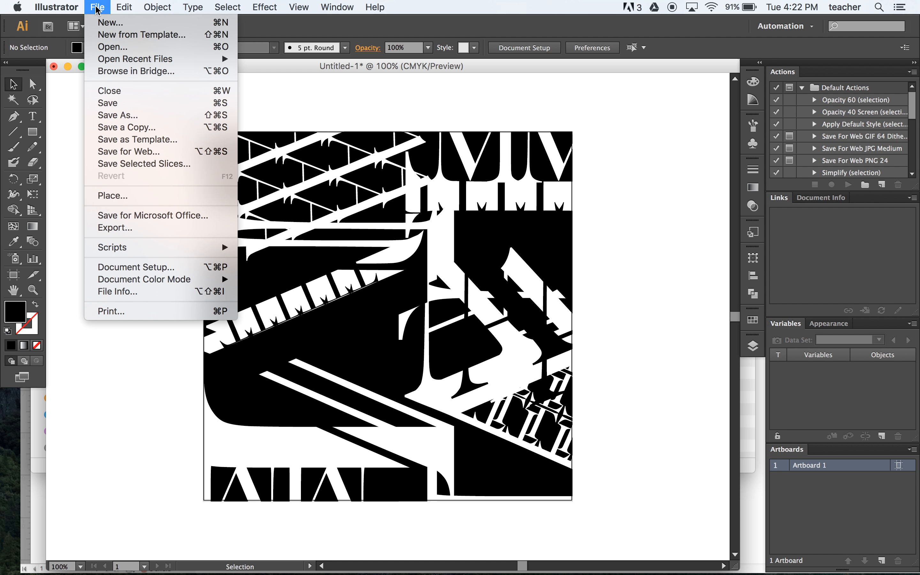
click(103, 24)
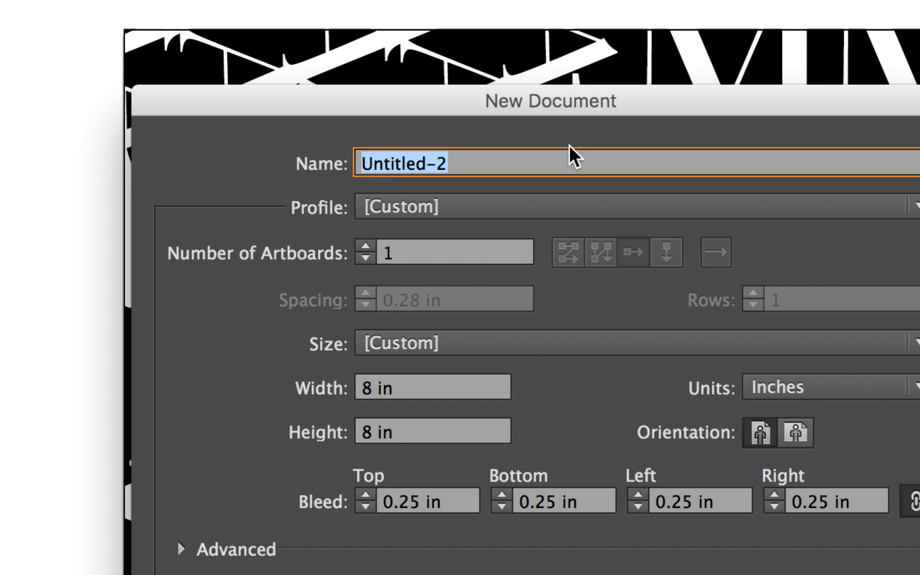
text(Lastnam)
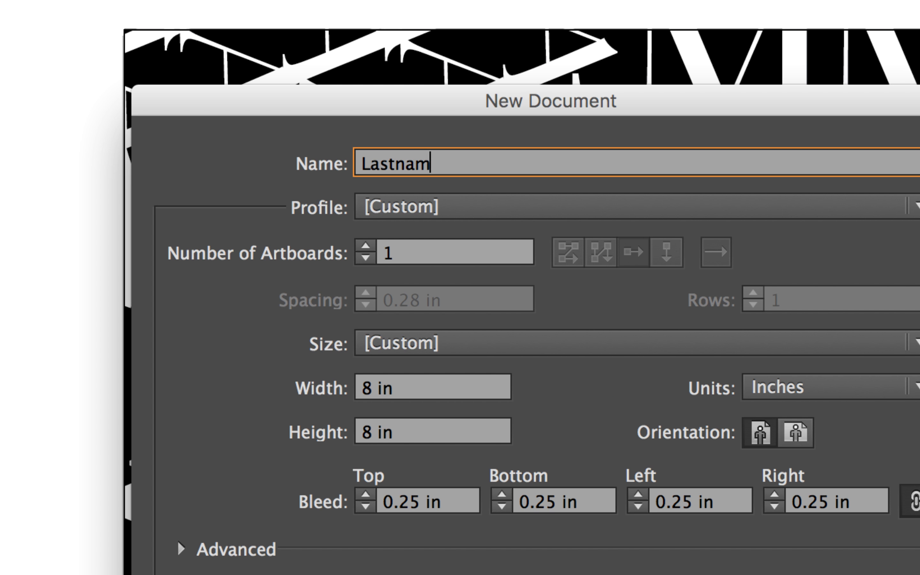
text(e_Initia)
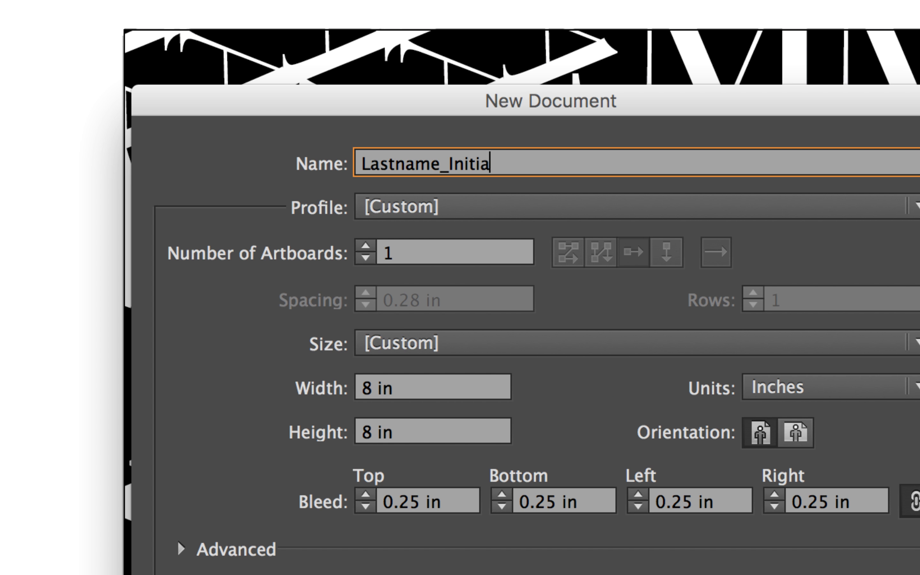
text(l_MousePad)
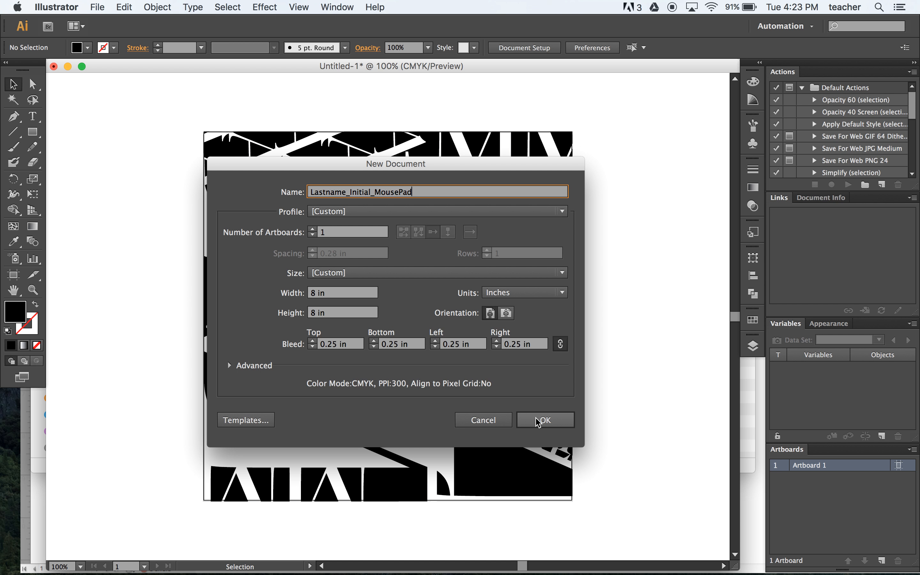
drag(358, 345, 302, 344)
text(0)
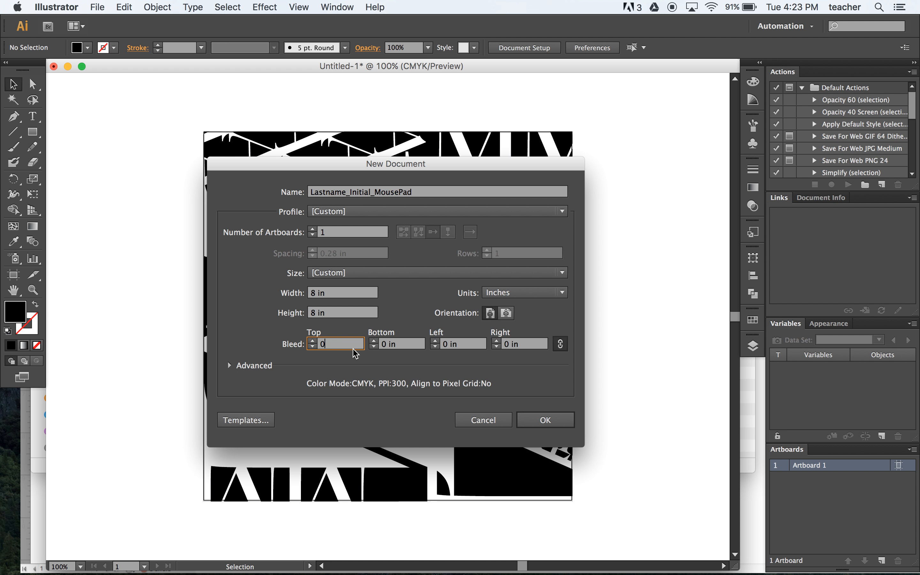
click(540, 420)
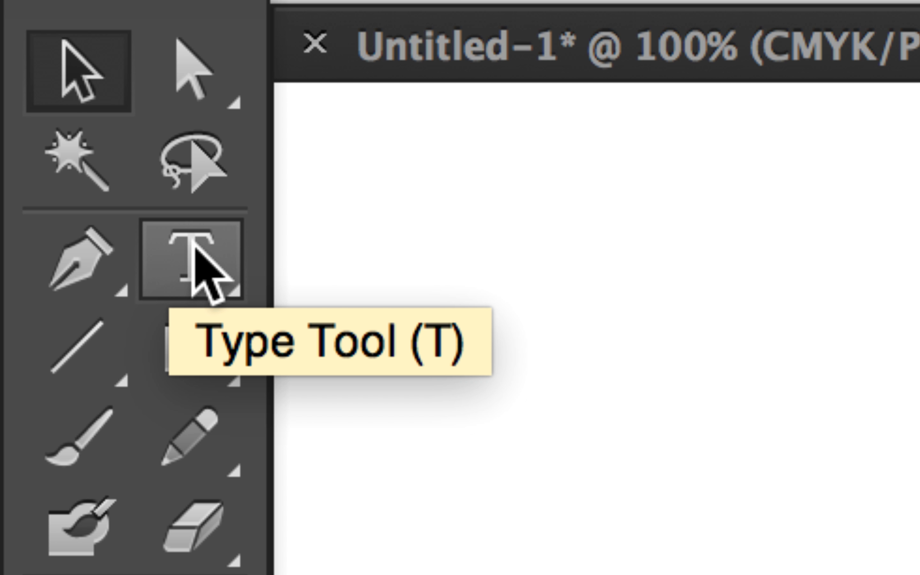
Add the text TAM on the upper part of the artboard and scale it up to about 191 pt
click(188, 244)
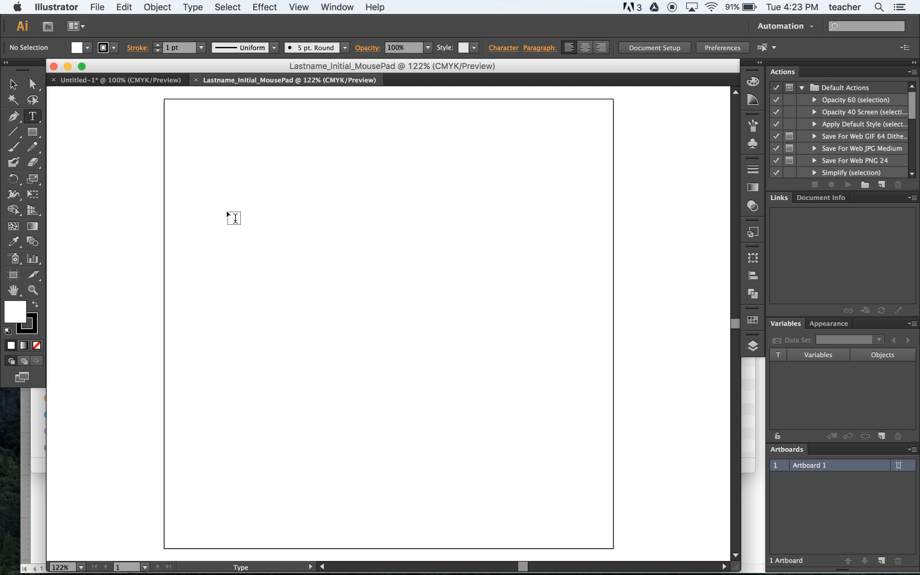
click(241, 197)
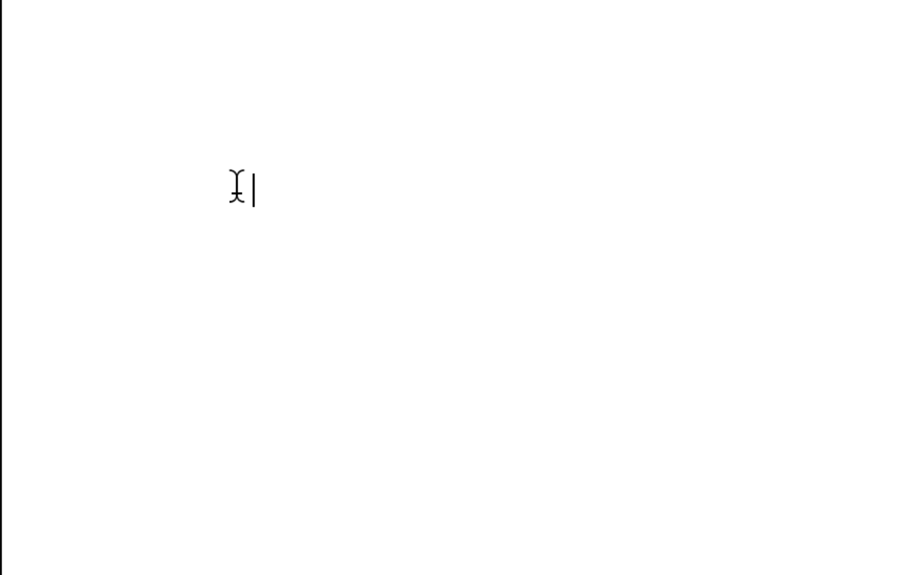
text(TAM)
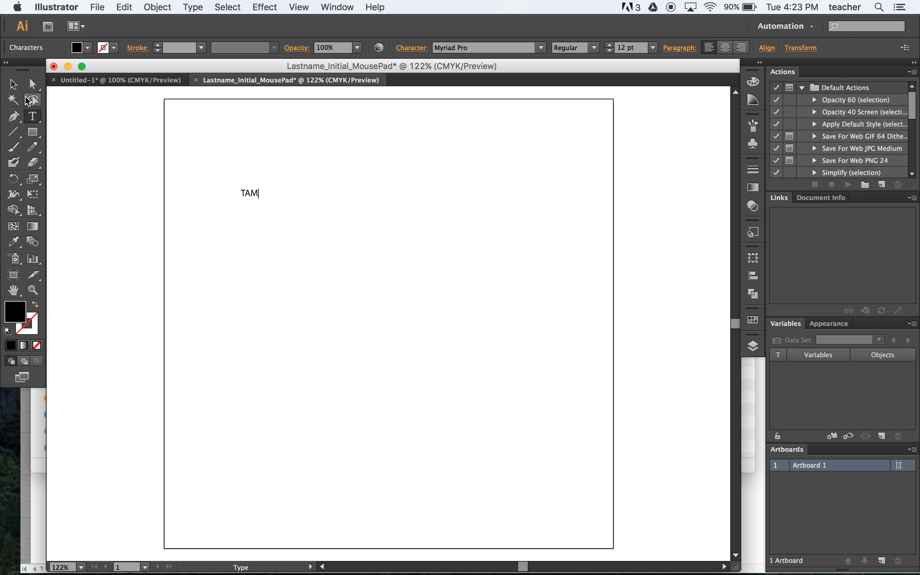
click(13, 83)
drag(260, 203, 514, 365)
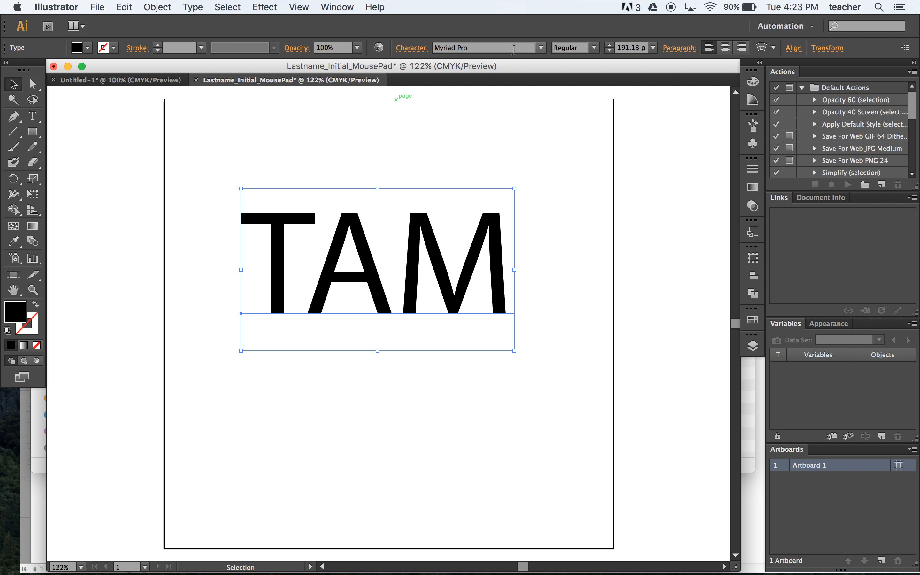
Set the font of the TAM text to Century Schoolbook Regular
click(541, 48)
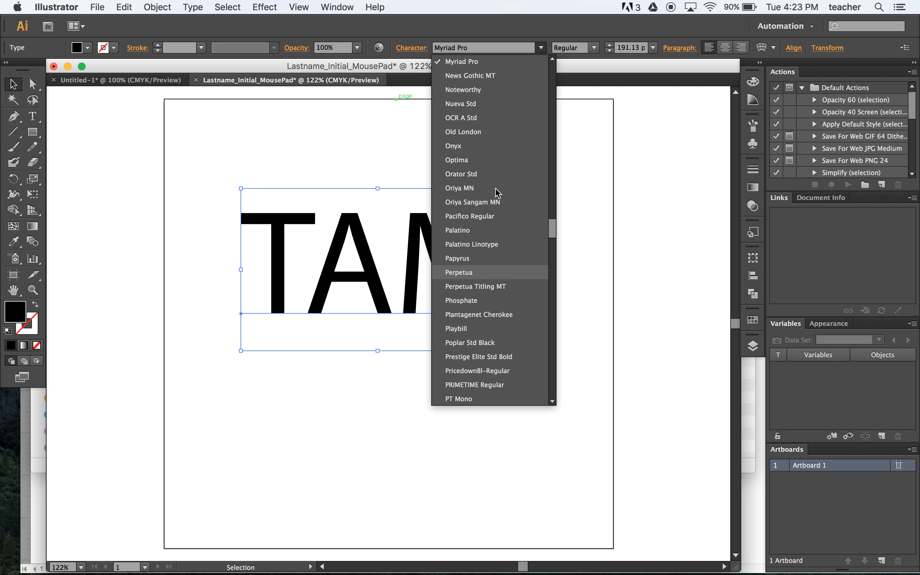
click(416, 50)
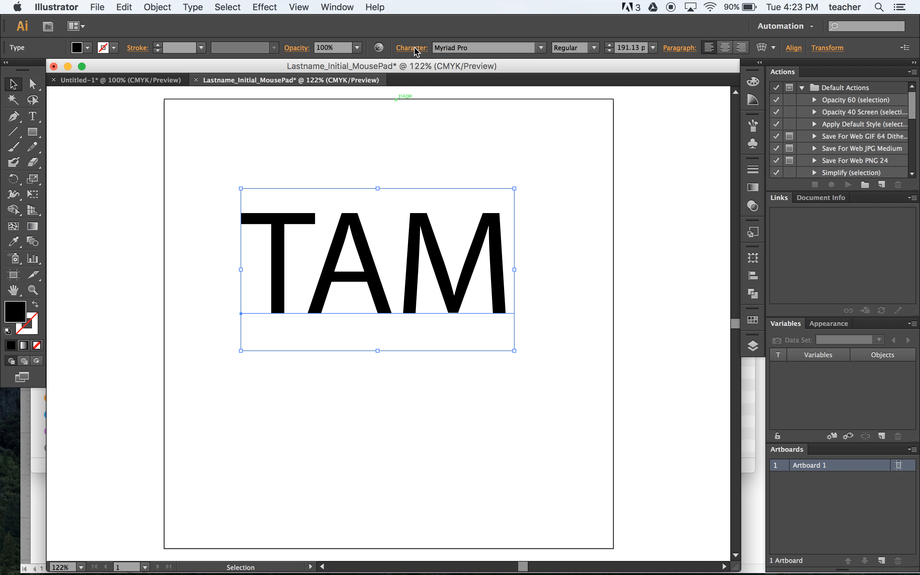
click(416, 49)
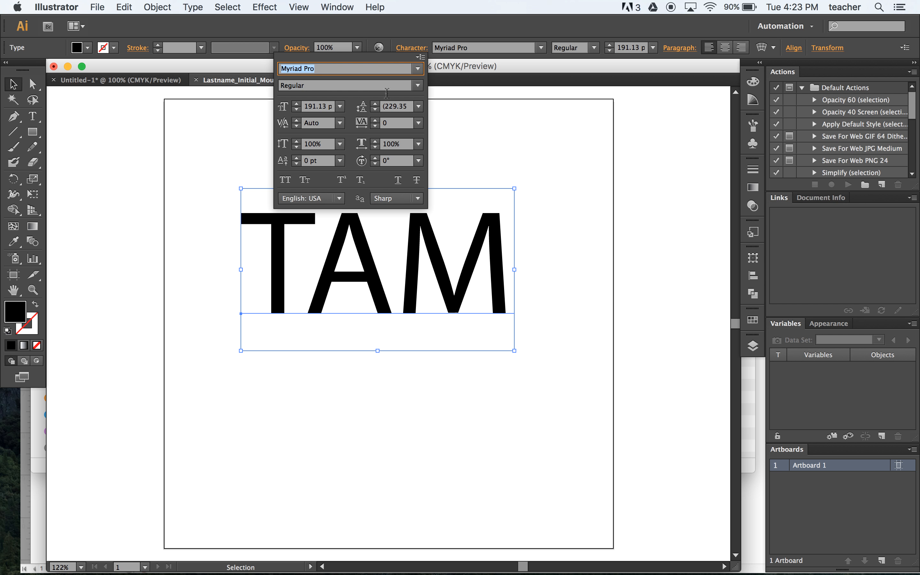
click(418, 69)
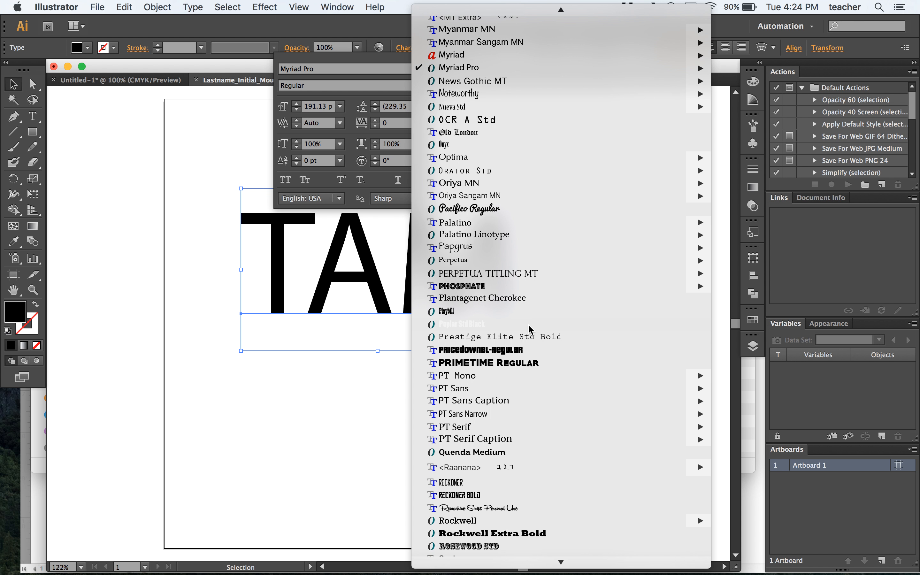
scroll(529, 342, down, 1)
scroll(528, 349, down, 10)
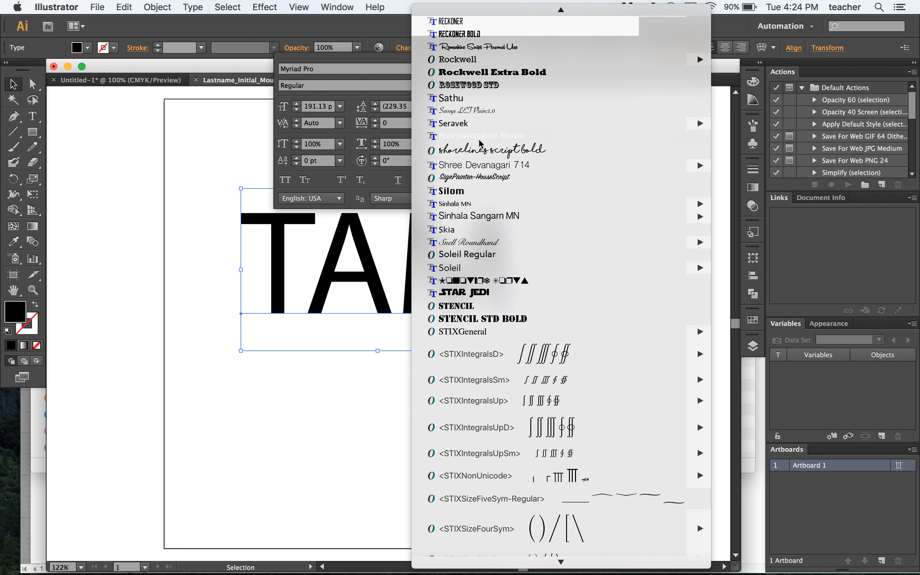
scroll(480, 144, up, 3)
scroll(481, 145, up, 3)
scroll(555, 157, up, 20)
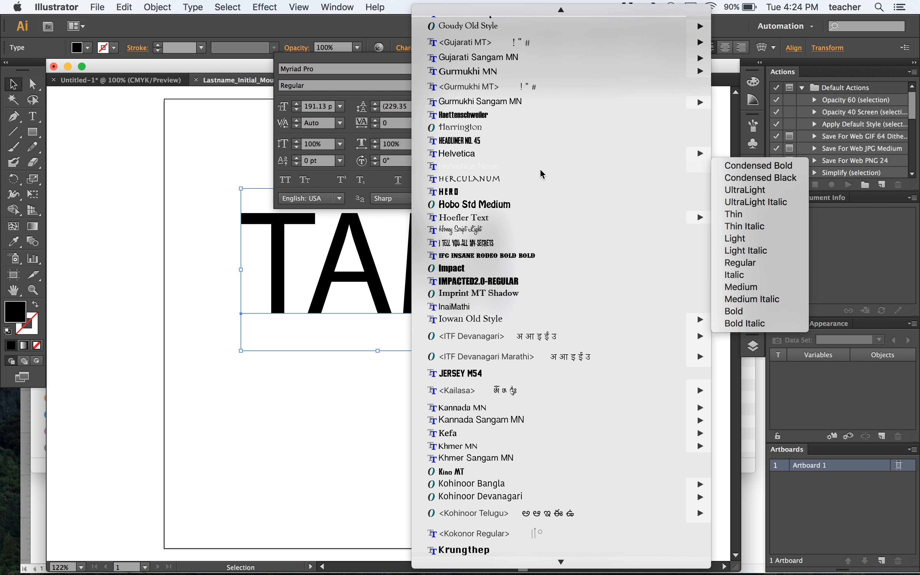
scroll(547, 158, up, 15)
scroll(541, 174, up, 20)
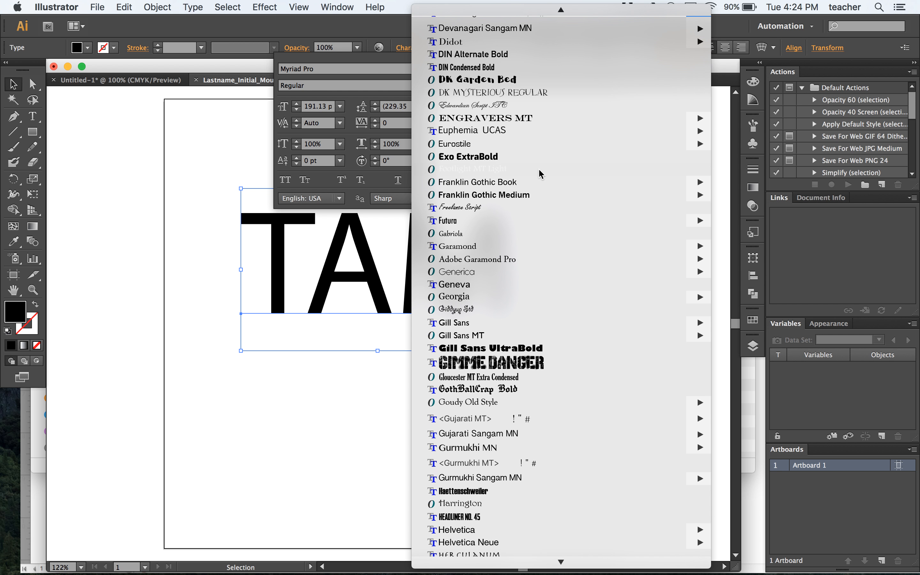
scroll(541, 174, up, 20)
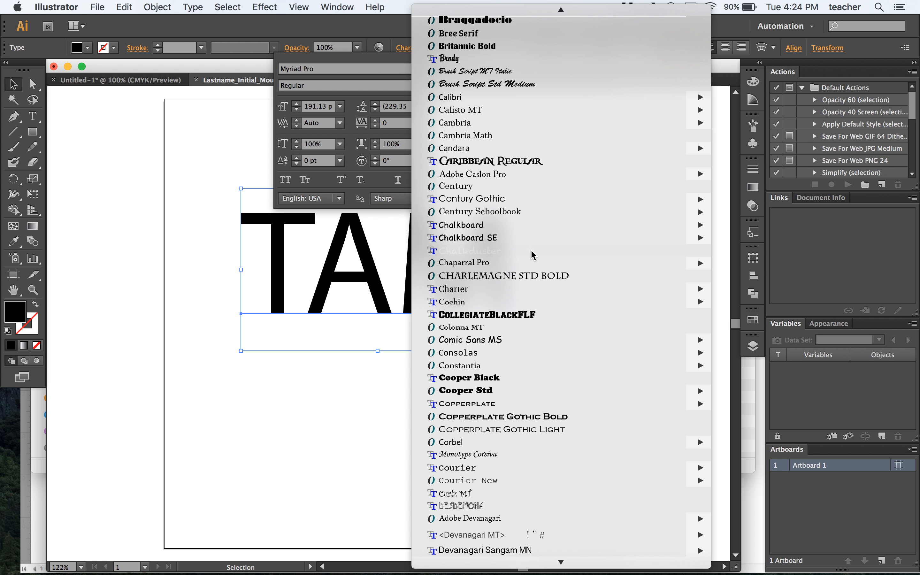
mouse_move(511, 212)
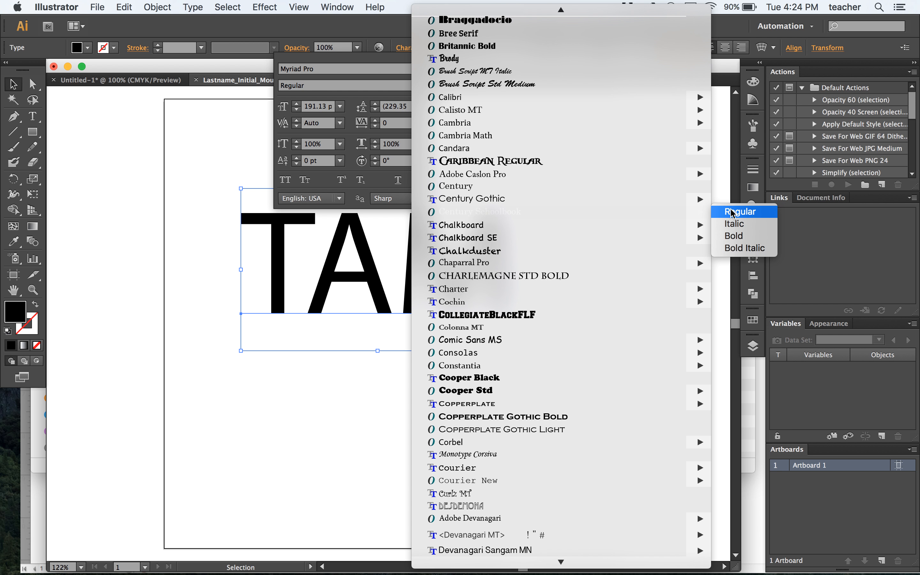
click(756, 212)
click(464, 327)
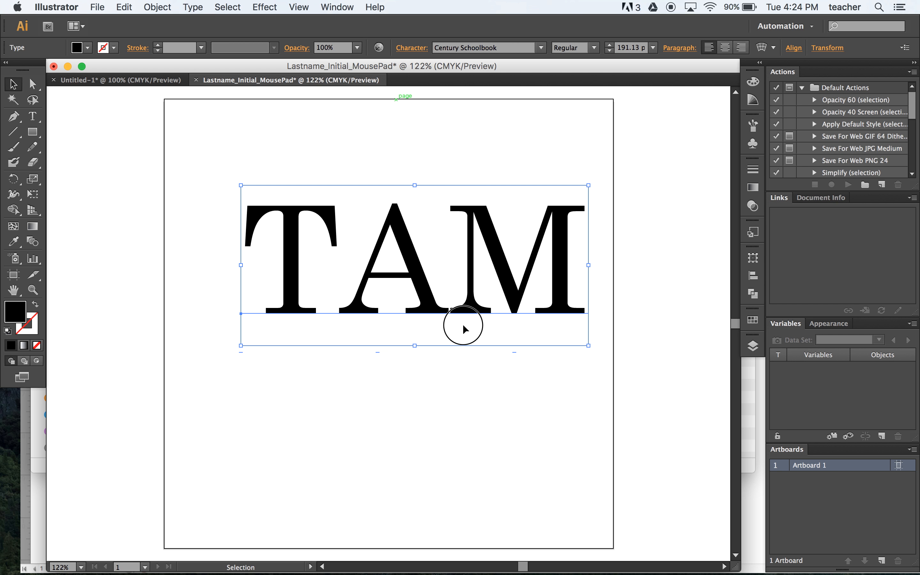
Move the TAM text toward the middle of the artboard and try to move its letters separately
drag(416, 264, 398, 315)
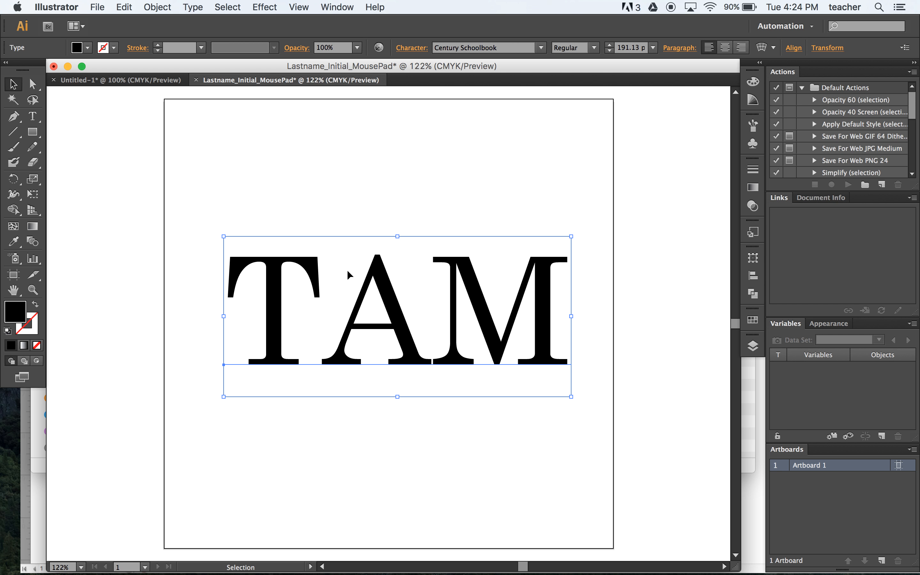
drag(308, 264, 295, 258)
double_click(290, 259)
super+click(382, 274)
drag(381, 275, 298, 277)
key(Escape)
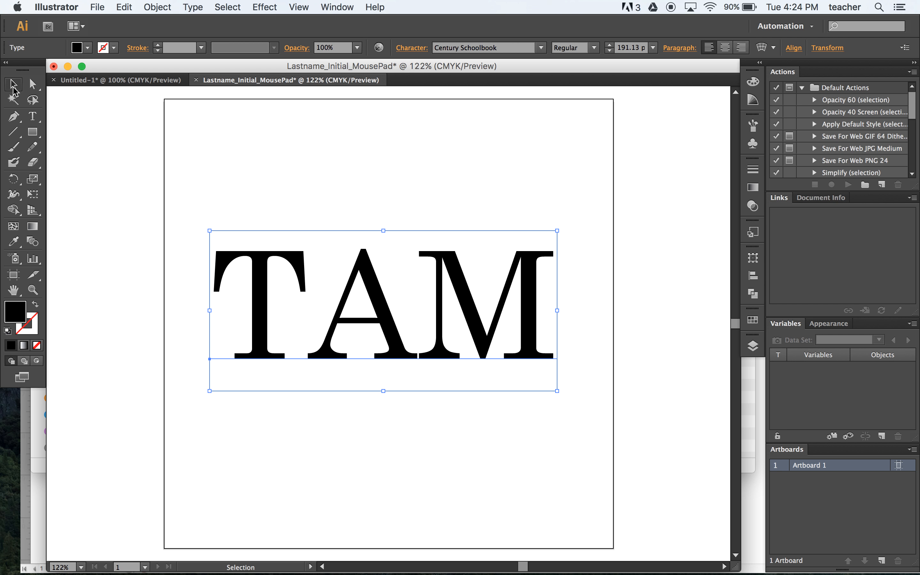
Convert the TAM text to outlines and ungroup it into separate letters
click(162, 7)
mouse_move(190, 8)
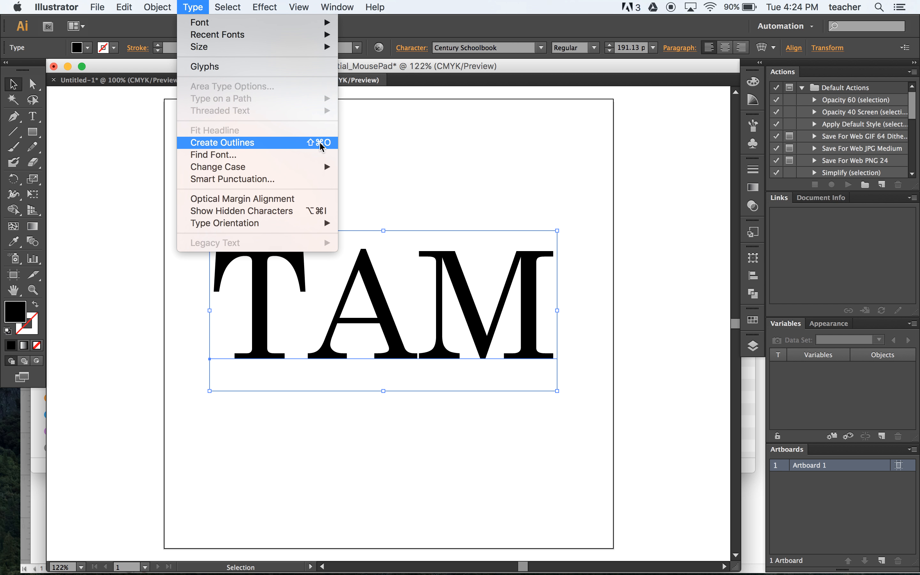
click(327, 144)
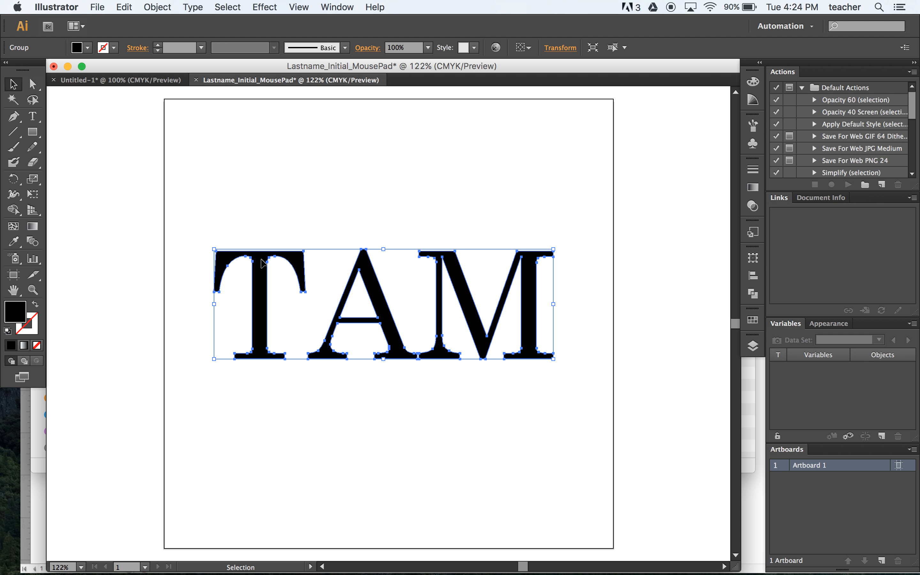
click(157, 7)
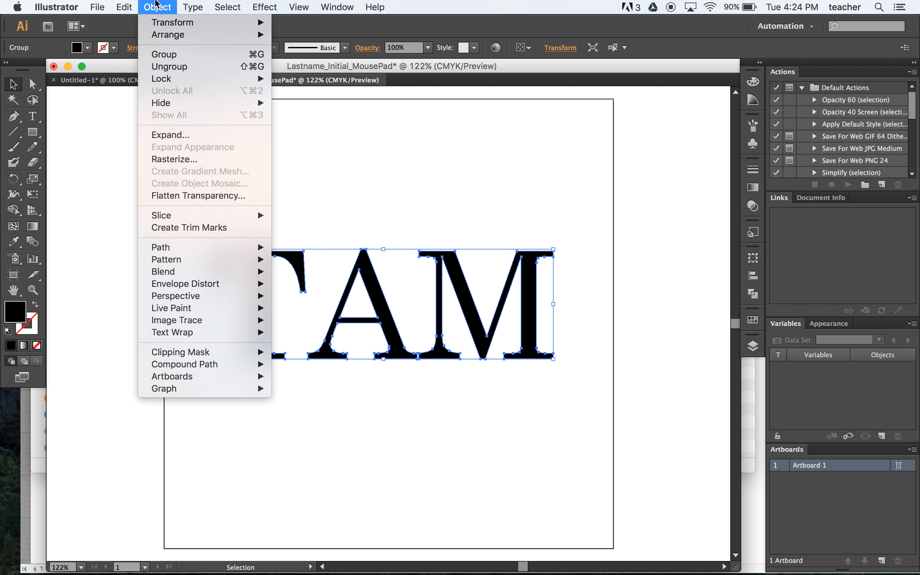
click(177, 69)
click(338, 181)
Move the letters T, A and M apart individually, raising the T and A above the M
click(292, 259)
drag(292, 260, 287, 217)
drag(364, 280, 393, 226)
drag(487, 262, 533, 262)
Move all three letters together off the artboard into the empty area to its right
drag(191, 175, 481, 338)
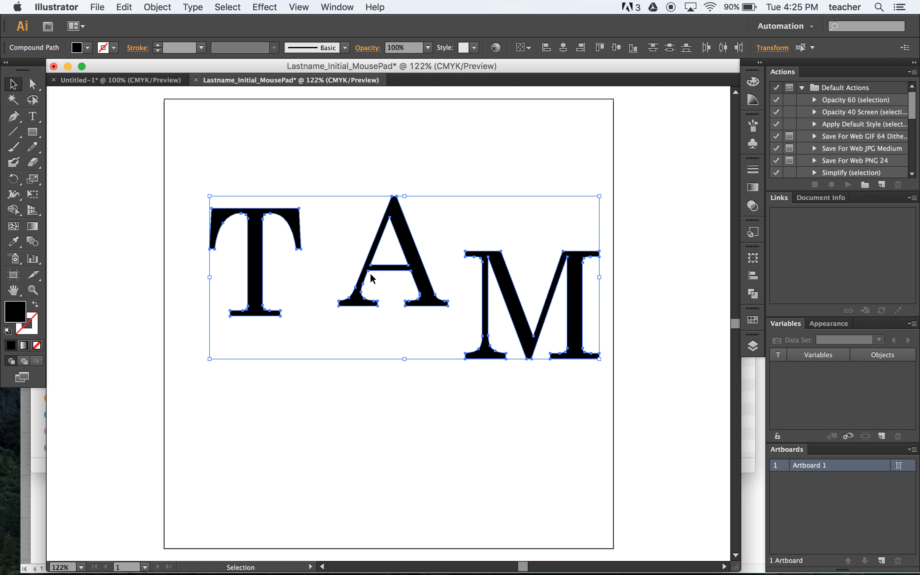
drag(276, 273, 661, 266)
click(288, 212)
key(super+minus)
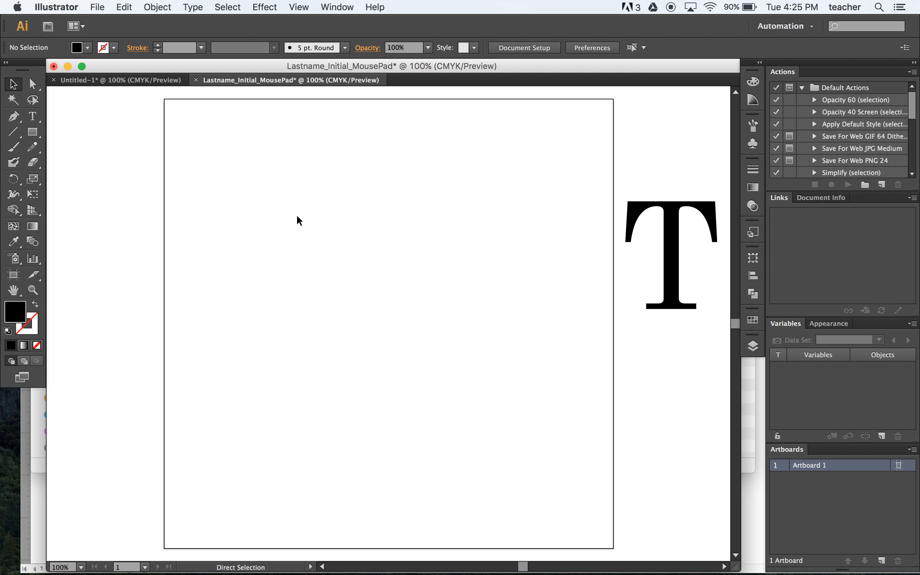
Draw a black-filled rectangle covering the whole artboard and extending slightly past every edge
click(32, 131)
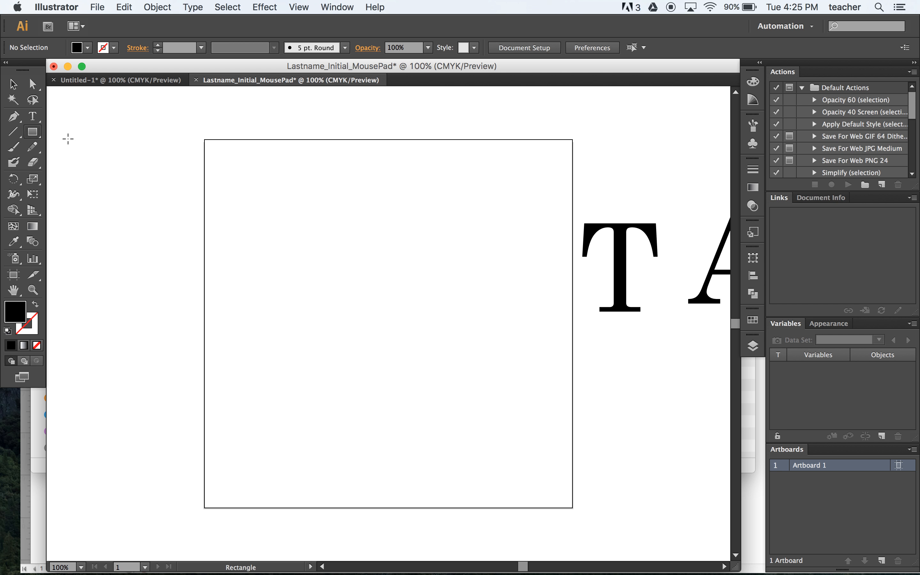
drag(192, 127, 588, 519)
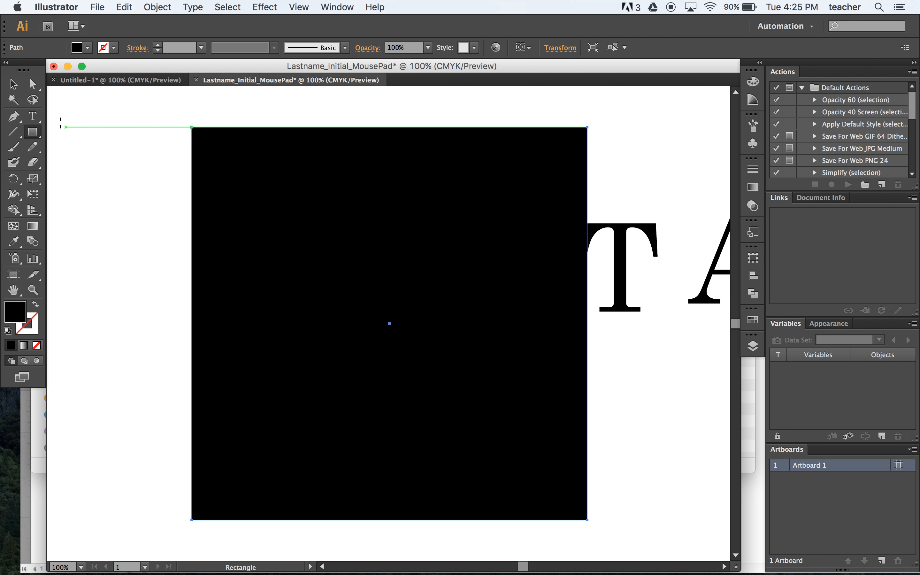
click(13, 84)
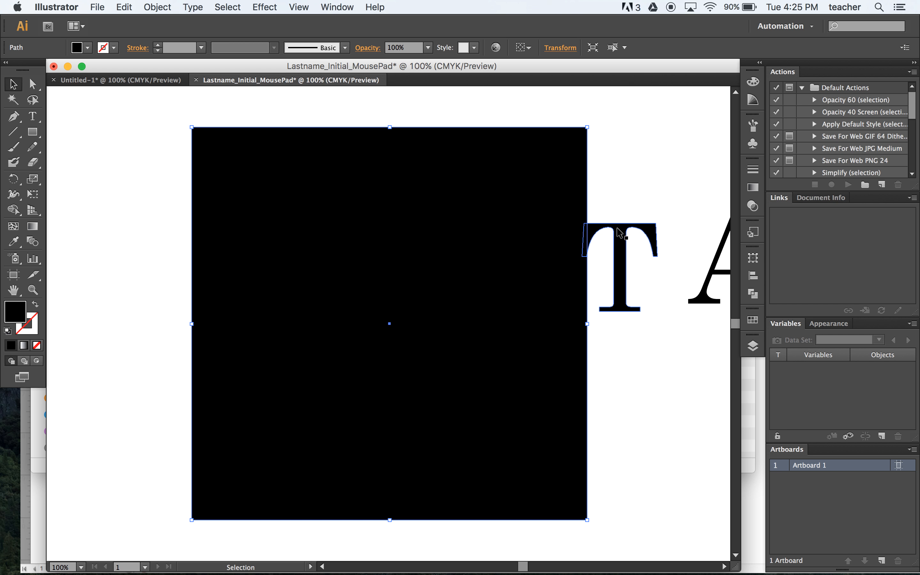
Place the three letters in front of the black rectangle and fill them with white
drag(652, 218, 671, 383)
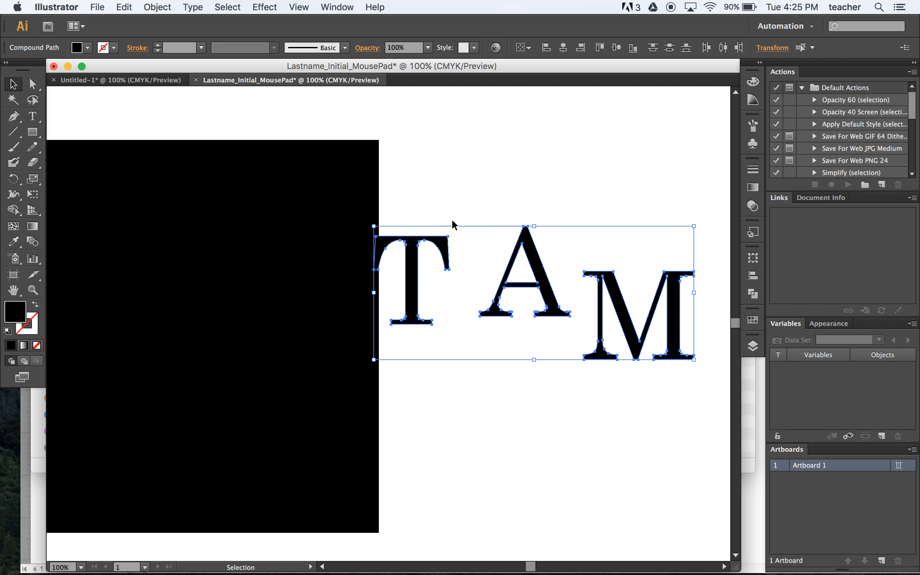
drag(439, 249, 147, 266)
scroll(277, 431, left, 5)
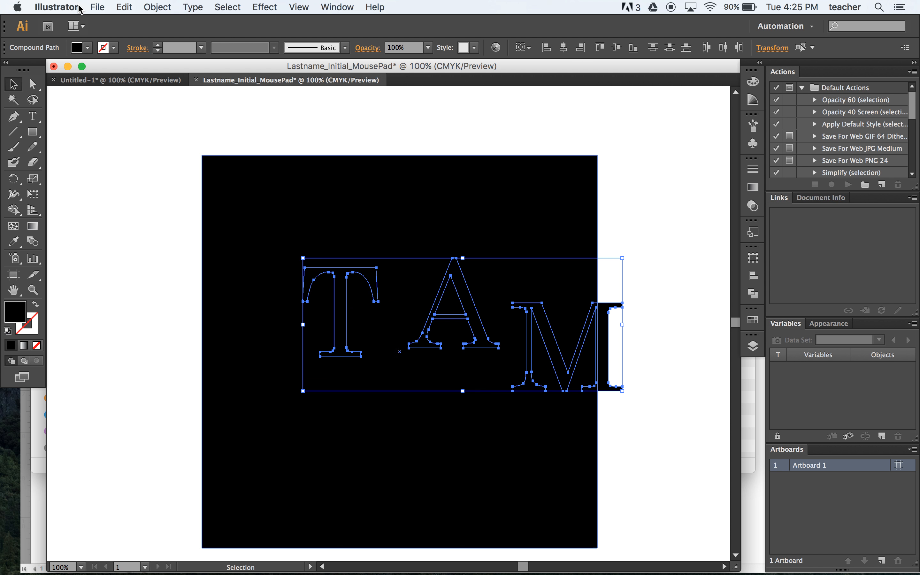
click(88, 47)
click(27, 69)
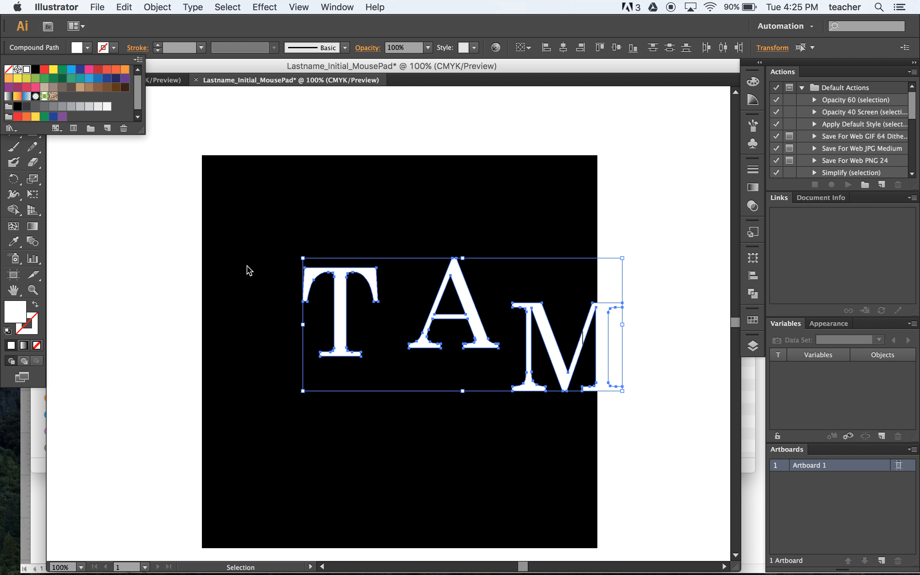
Move the T, A and M individually into an overlapping cluster near the black rectangle's upper-left corner
click(164, 259)
click(226, 276)
drag(336, 295, 230, 177)
drag(464, 300, 286, 208)
drag(570, 355, 328, 190)
click(160, 232)
Move the T in the overlapping cluster so its base lines up with the crossbar of the A
key(z)
drag(281, 213, 368, 244)
key(space)
drag(247, 298, 401, 339)
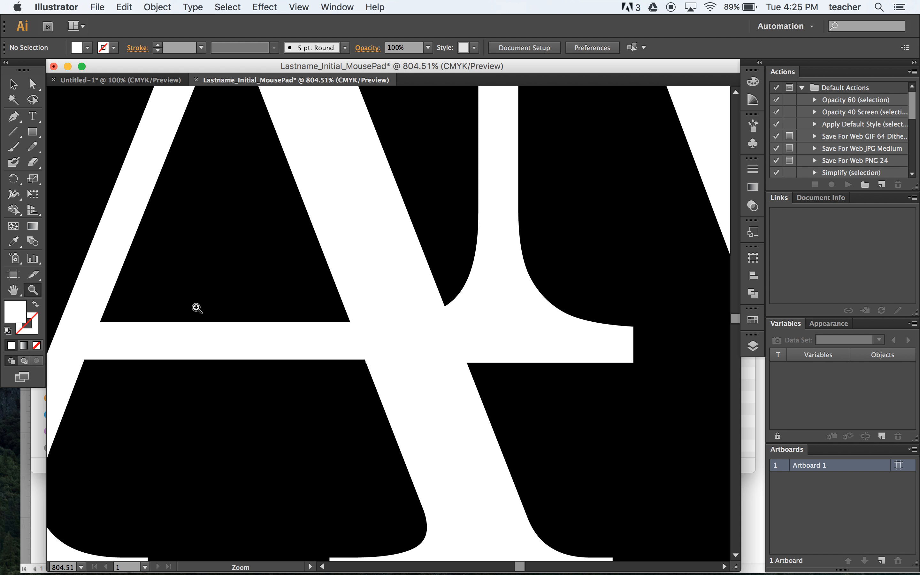
key(space)
drag(108, 329, 347, 344)
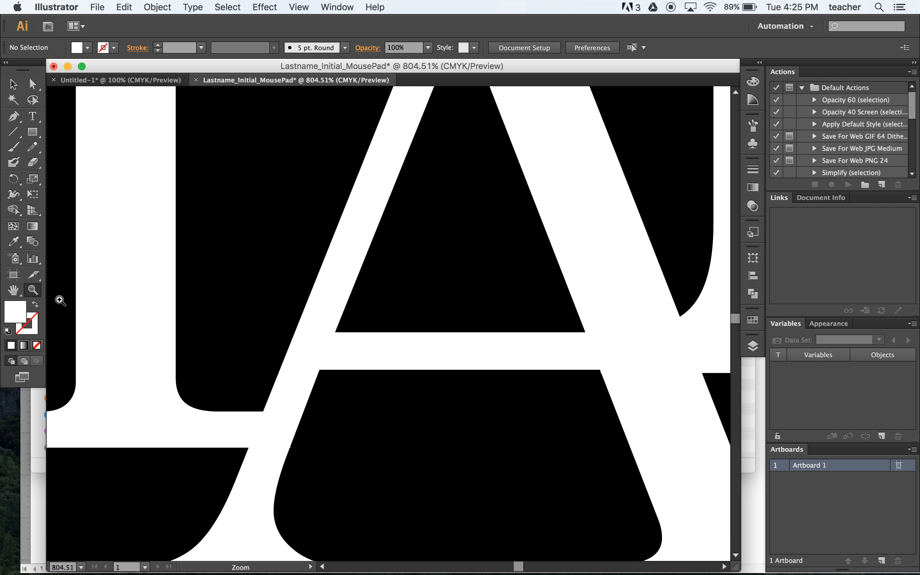
key(v)
drag(118, 350, 172, 305)
drag(638, 376, 298, 373)
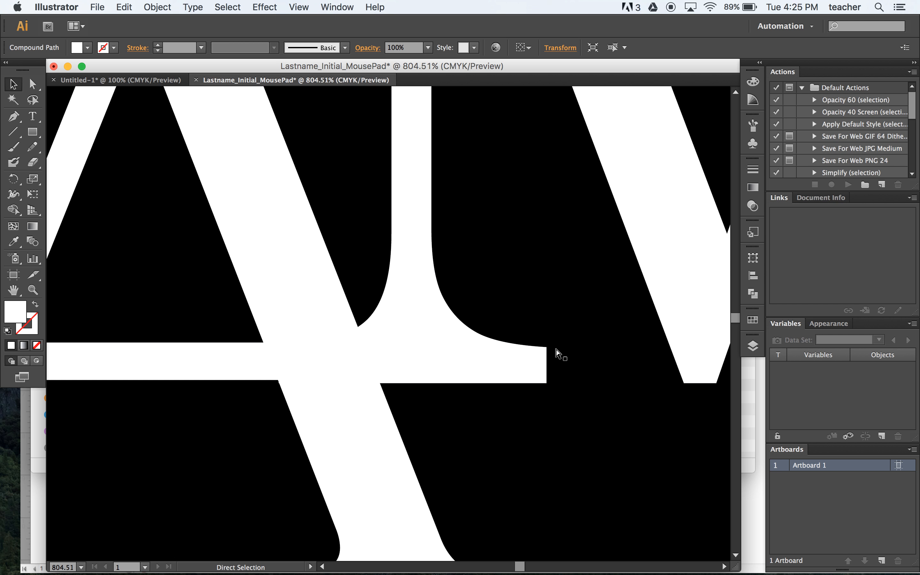
key(super+minus)
key(super+minus)
key(super+minus)
key(super+minus)
key(super+minus)
key(super+minus)
click(194, 314)
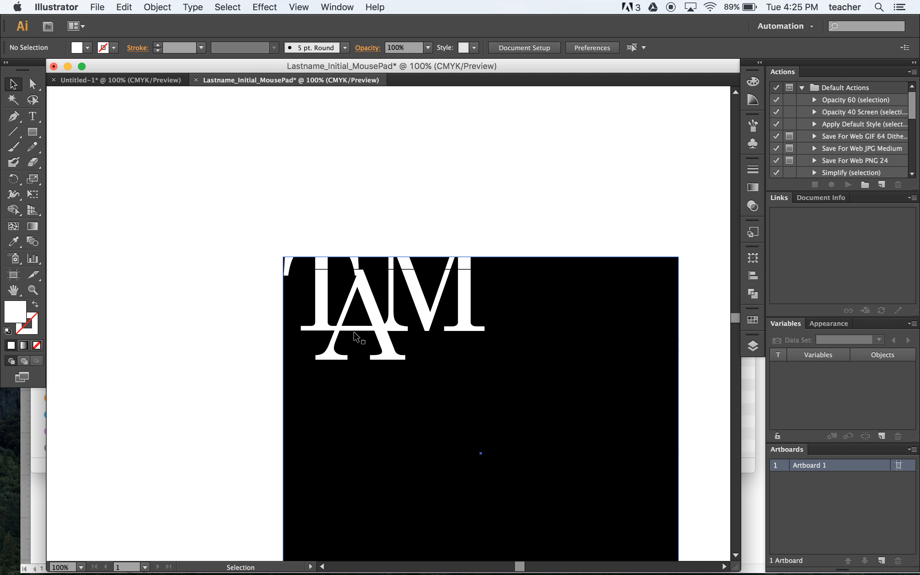
Duplicate the overlapping T, A and M together about 3.9 in to the right and 2.7 in down on the black rectangle
key(super+minus)
key(super+minus)
key(super+minus)
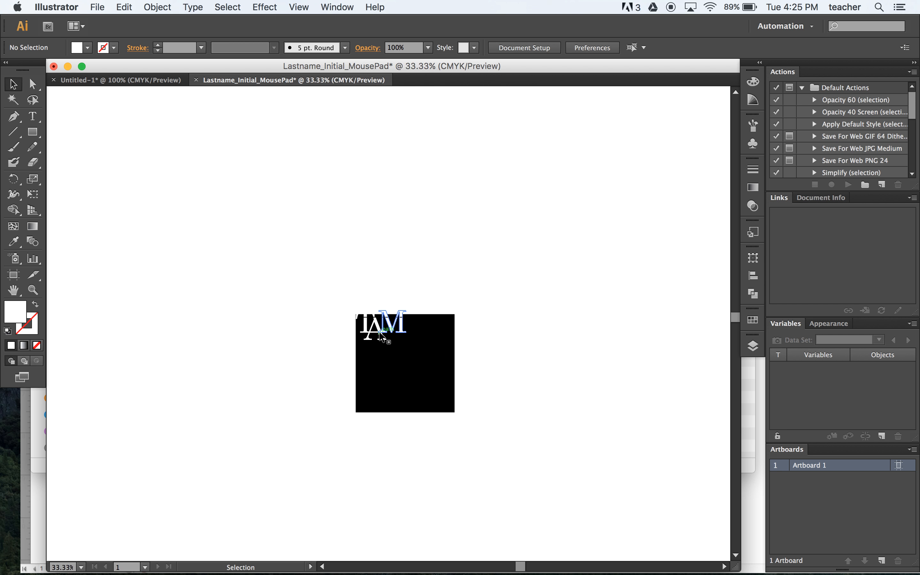
key(super+equal)
key(super+equal)
key(super+equal)
key(super+equal)
click(295, 308)
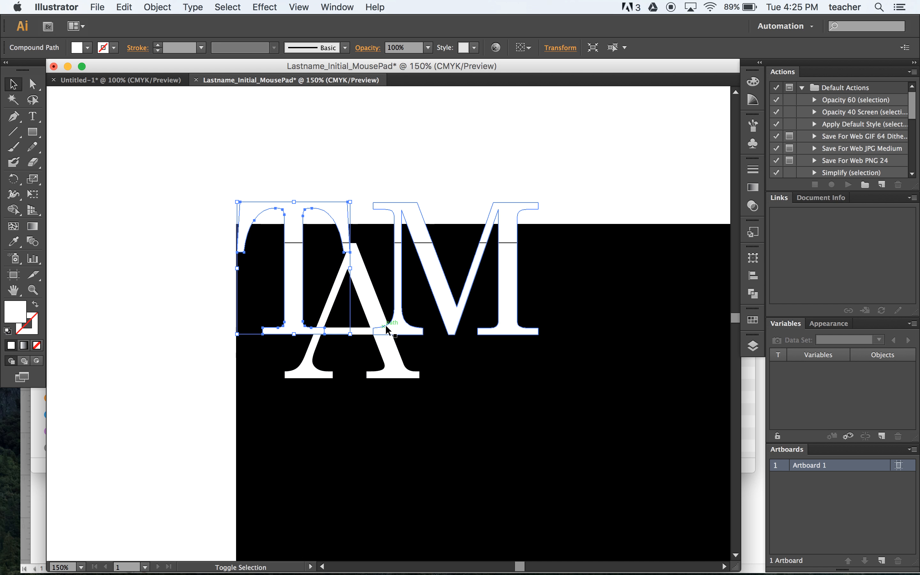
shift+click(386, 326)
shift+click(409, 375)
key(space)
drag(532, 425, 373, 288)
drag(229, 219, 520, 449)
drag(443, 357, 496, 402)
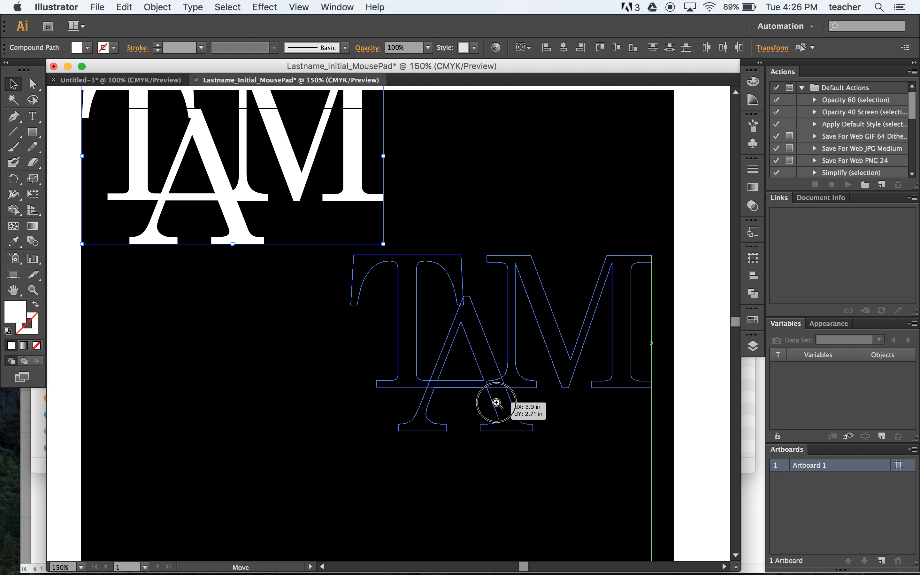
key(super+minus)
key(super+minus)
key(super+minus)
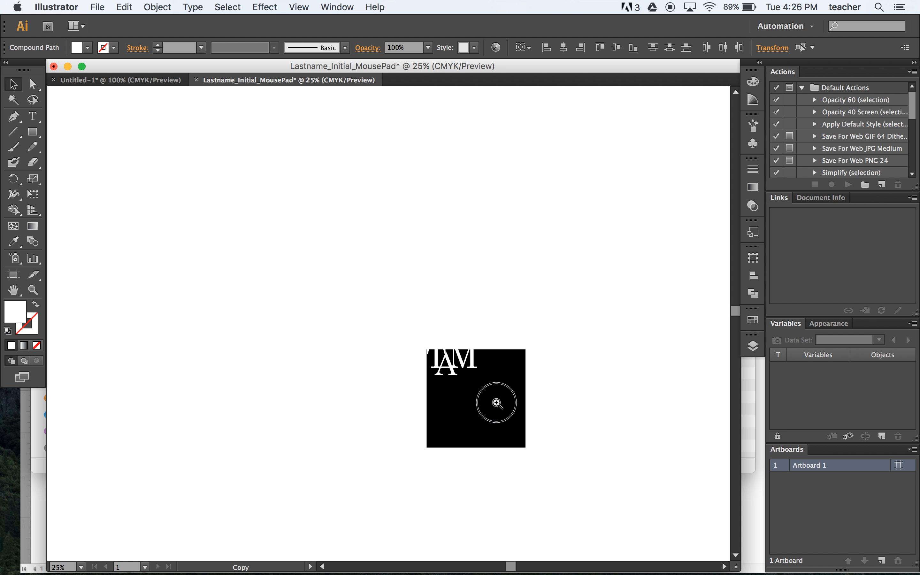
drag(497, 402, 497, 404)
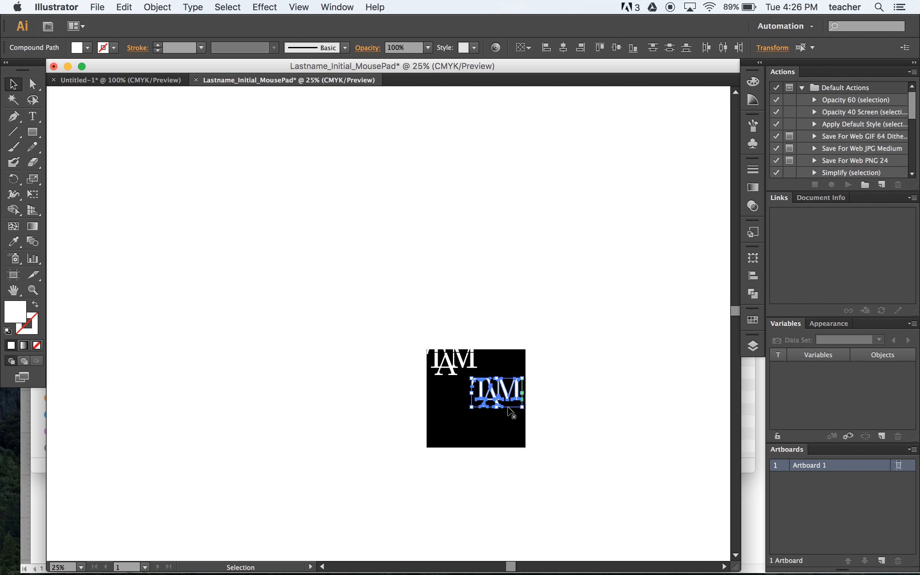
Rotate the copied letter cluster 90 degrees clockwise
scroll(514, 415, down, 1)
scroll(511, 409, up, 5)
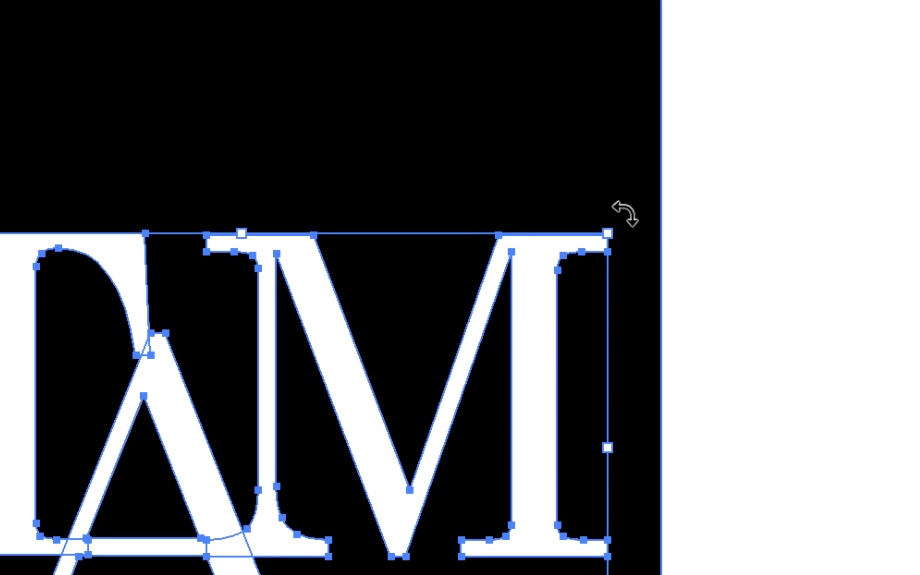
drag(624, 221, 540, 308)
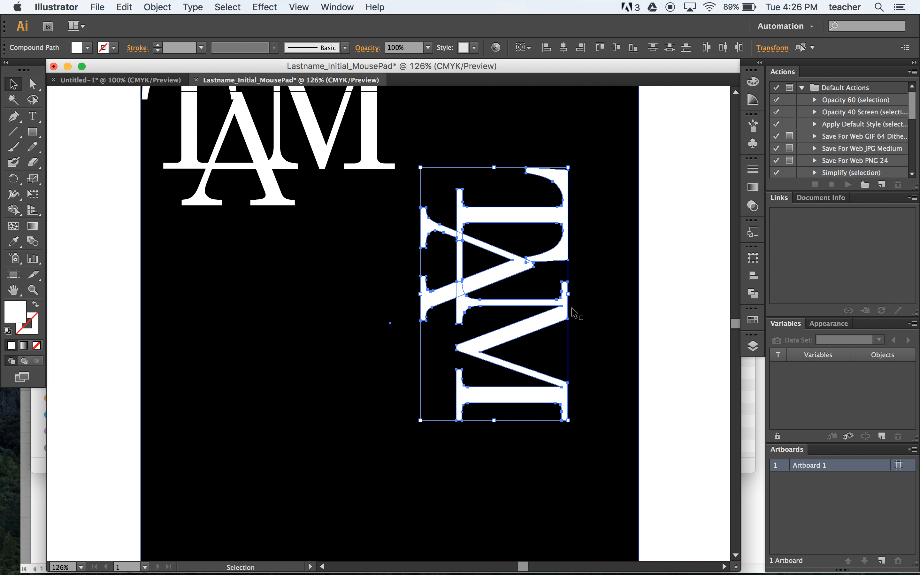
click(588, 417)
Move the rotated T, A and M into the black rectangle's lower-right corner so they run past its right and bottom edges
key(super+minus)
key(super+minus)
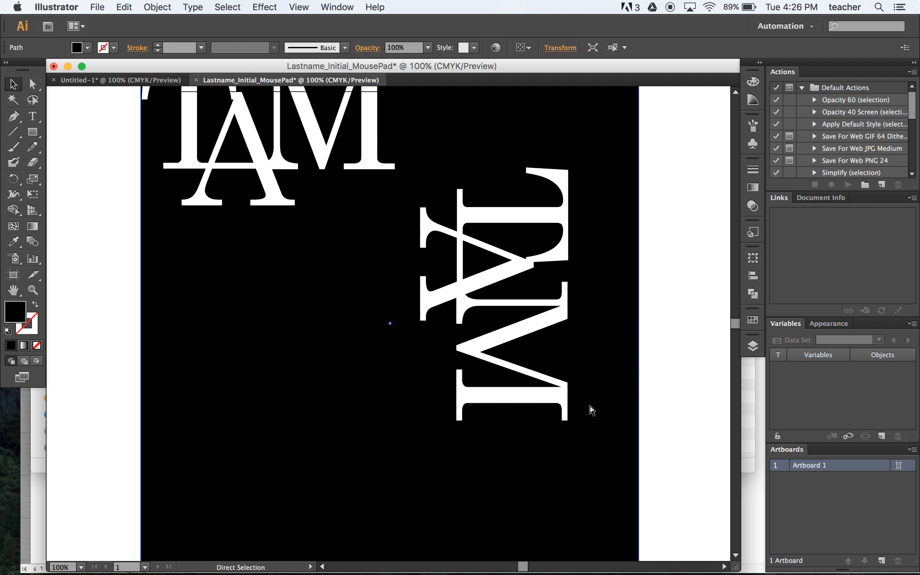
click(456, 353)
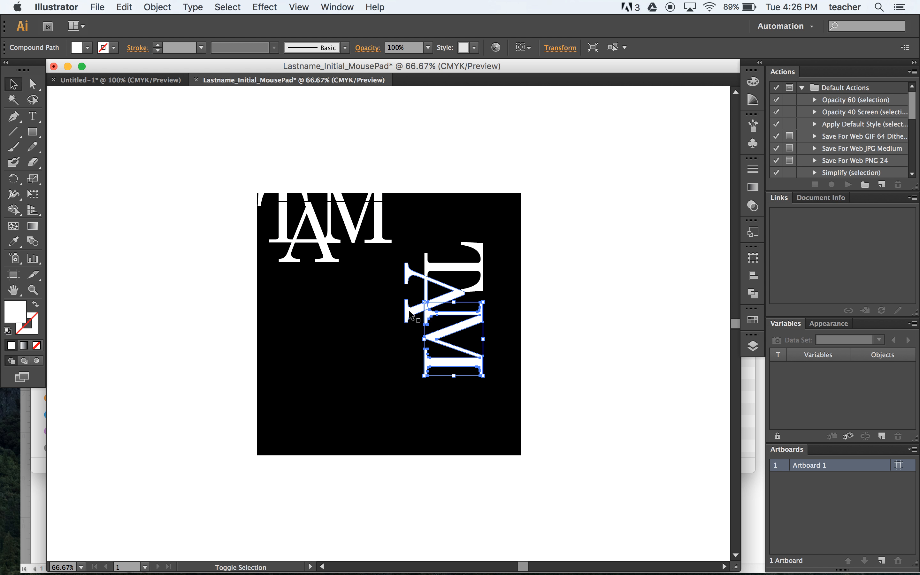
shift+click(426, 294)
shift+click(443, 268)
drag(443, 267, 444, 268)
drag(483, 297, 539, 395)
click(648, 412)
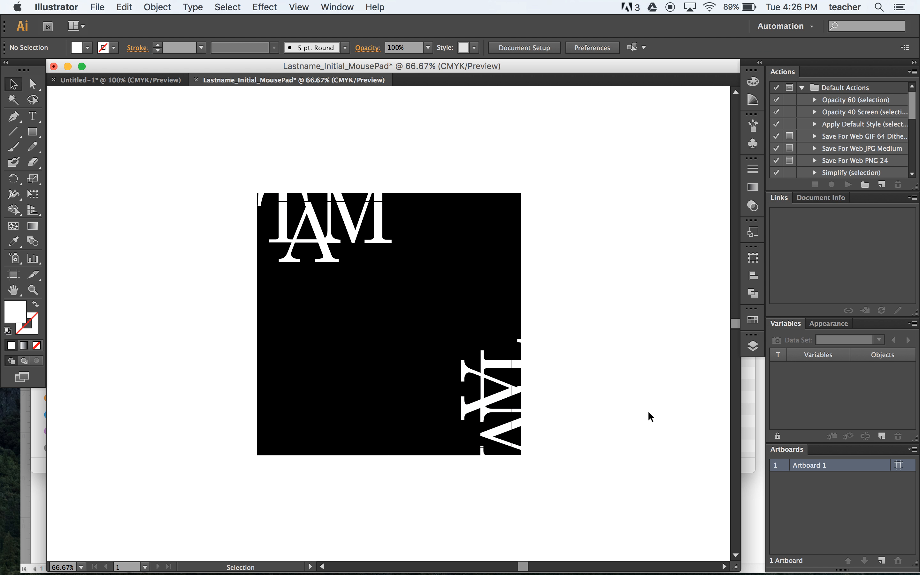
Duplicate the rotated A from the lower-right cluster to the black rectangle's left edge, just below the upper cluster
click(493, 406)
drag(476, 412, 267, 311)
key(super+equal)
key(super+equal)
key(super+equal)
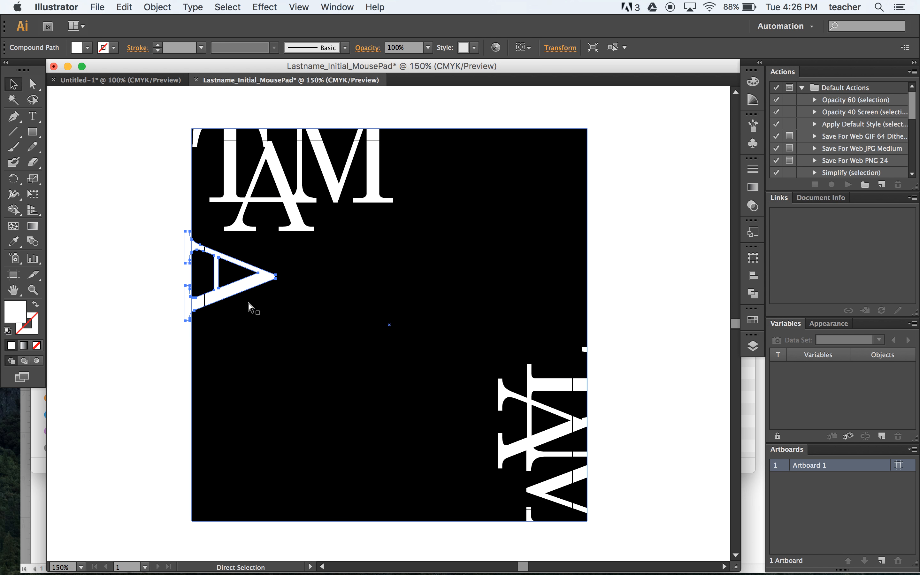
Copy the left-edge A straight down with an overlap and repeat the copy until six duplicates reach past the bottom edge
drag(251, 298, 554, 314)
drag(400, 268, 405, 345)
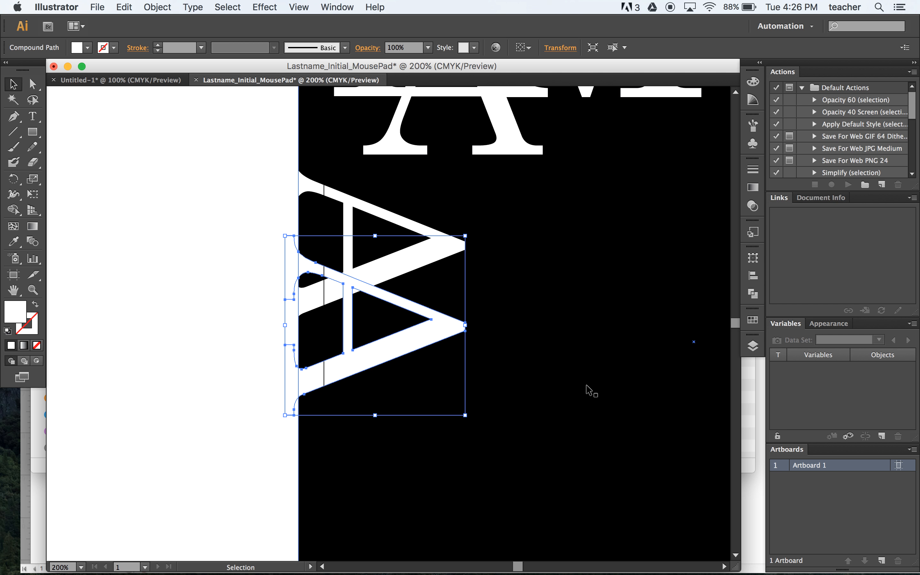
key(super+d)
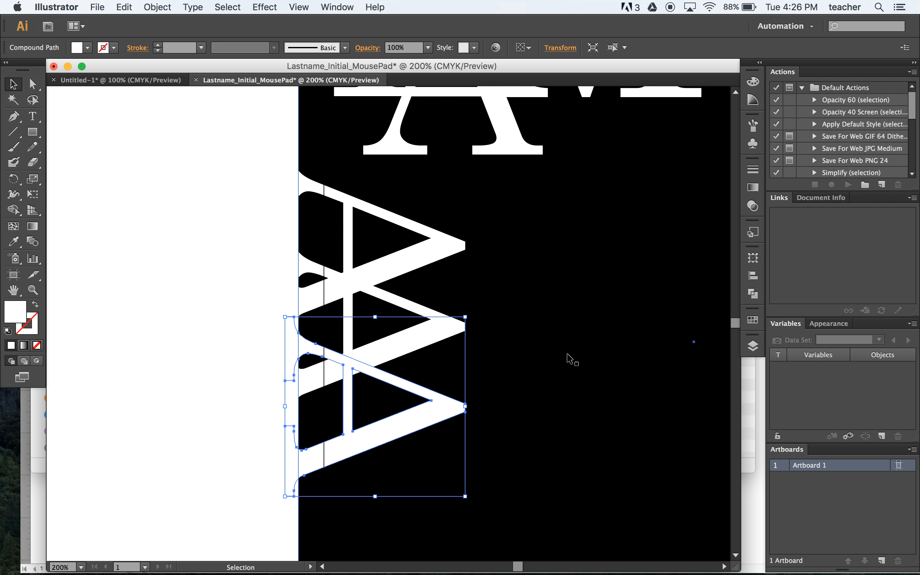
key(super+minus)
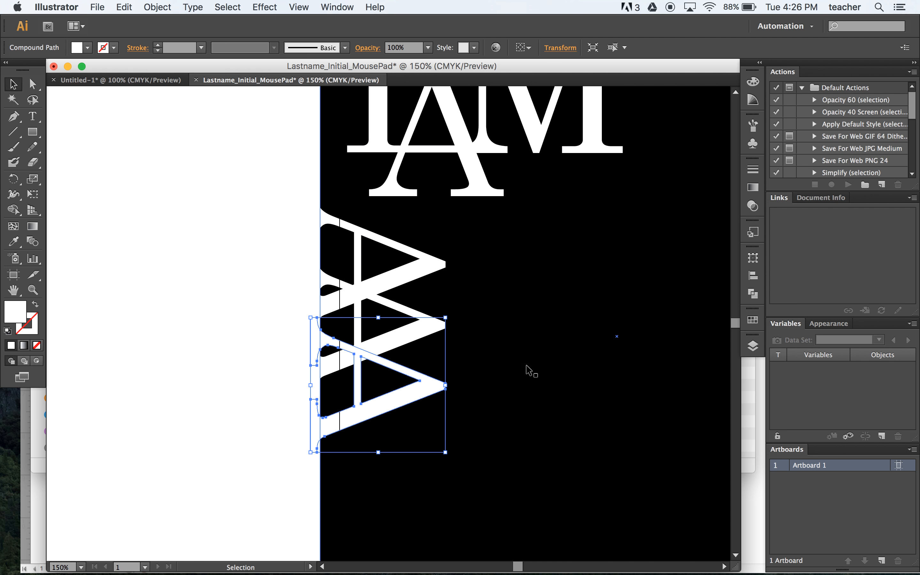
scroll(556, 346, down, 5)
key(a)
key(super+d)
key(super+d)
key(super+d)
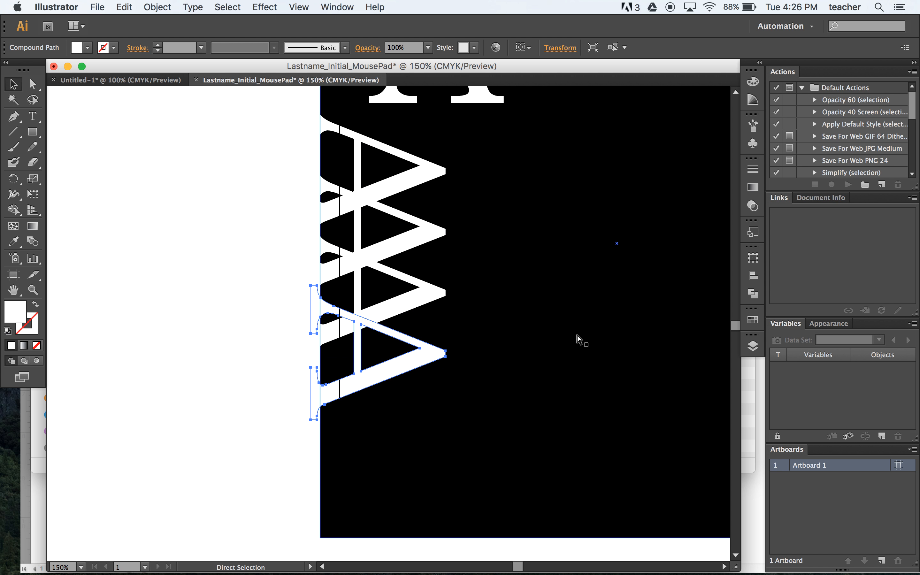
key(super+d)
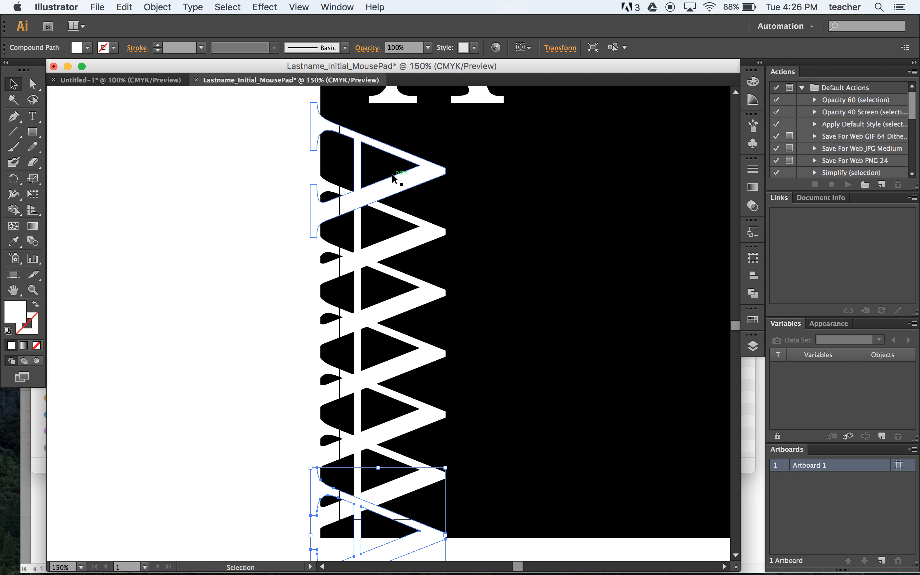
click(279, 386)
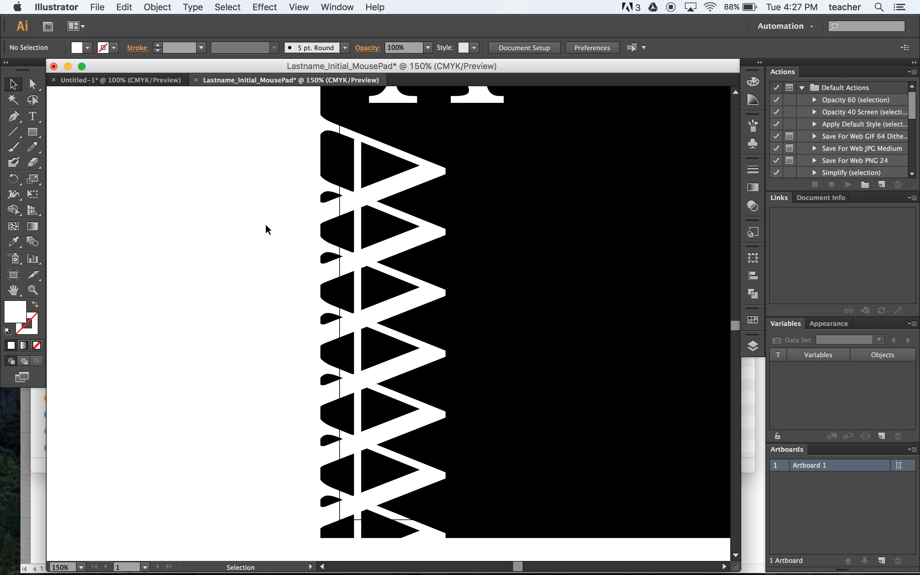
Select the whole column of A's, shrink it slightly, and duplicate it to the right of the original column
key(super+minus)
key(super+minus)
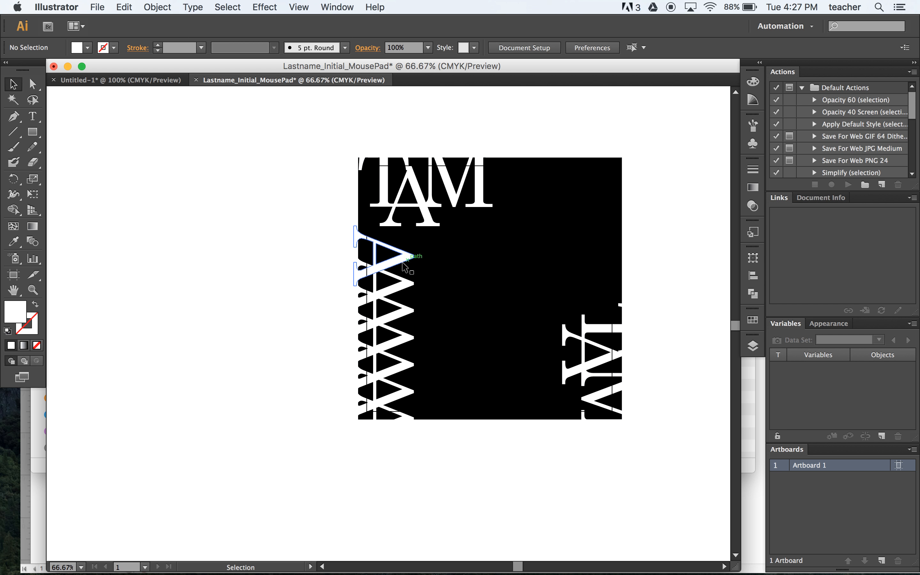
click(403, 291)
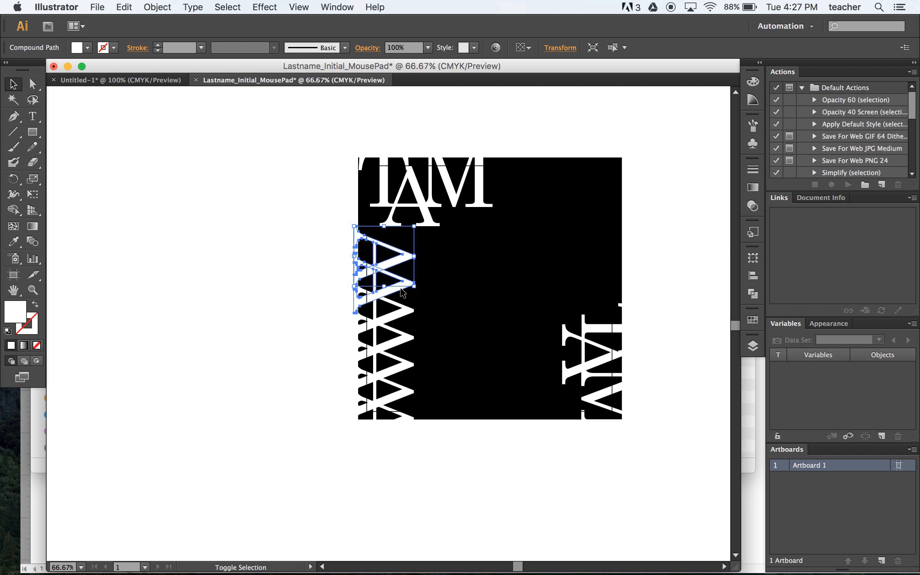
shift+click(402, 302)
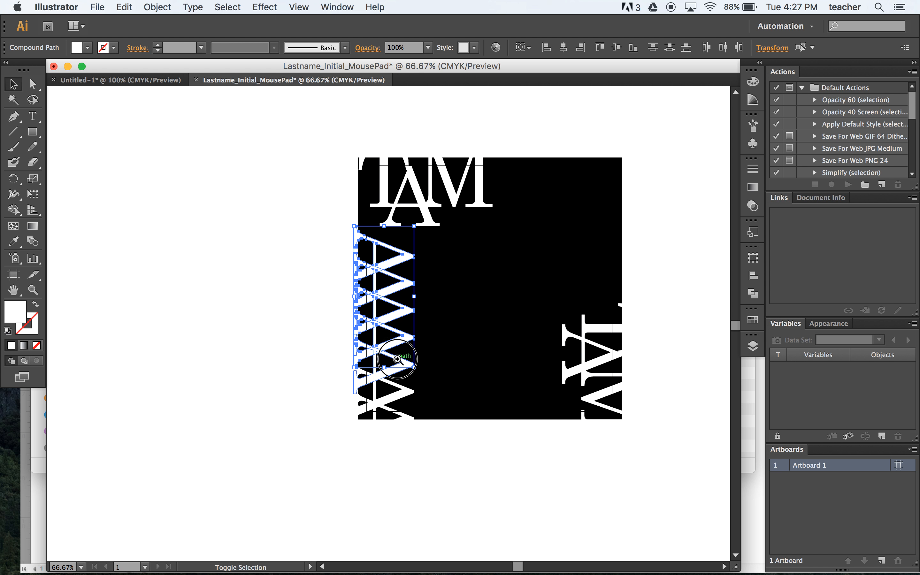
drag(406, 396, 409, 449)
drag(406, 387, 469, 388)
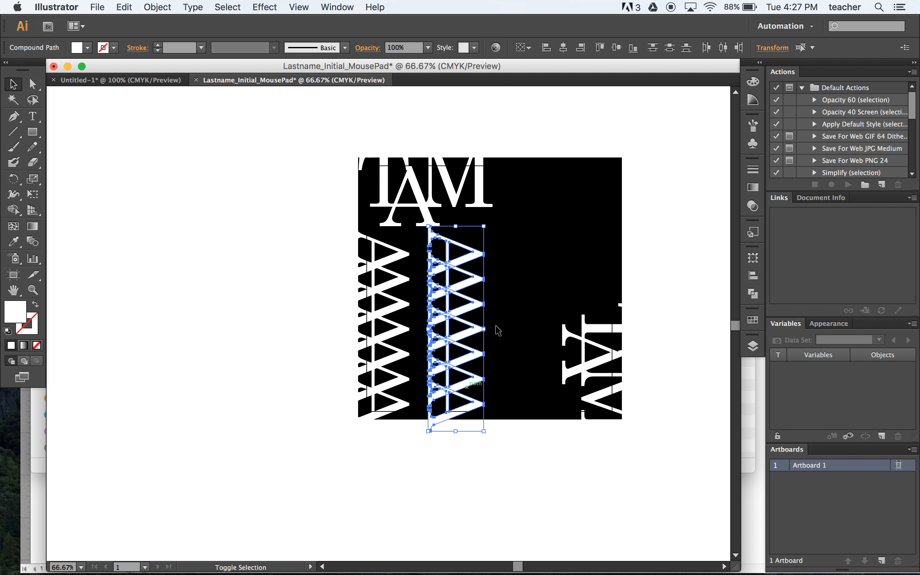
Rotate the copied column of A's 180 degrees and move it left to interlock with the original column
drag(487, 222, 438, 452)
drag(439, 248, 414, 254)
click(546, 439)
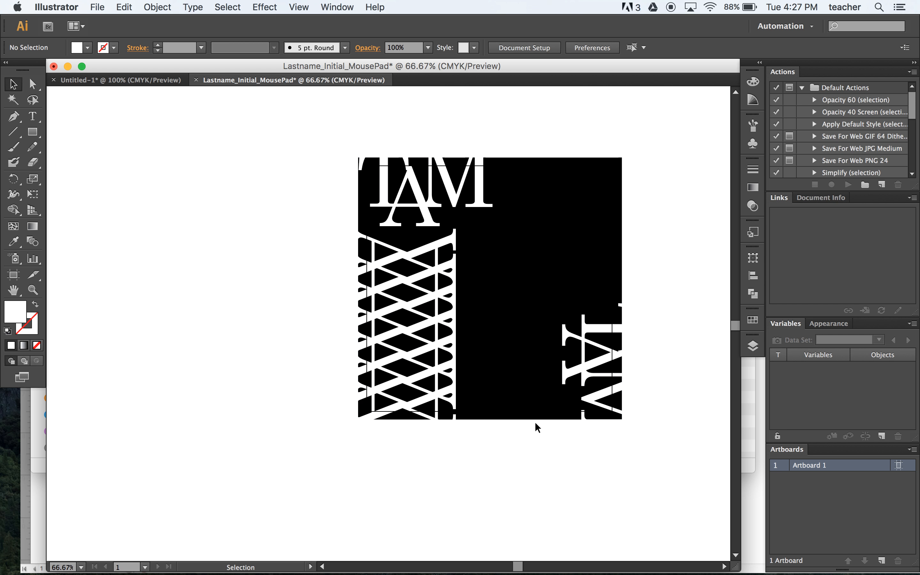
Enlarge the upper-left T, A and M together so they run off the left edge and overlap the lattice of A's
key(super+1)
drag(474, 260, 438, 337)
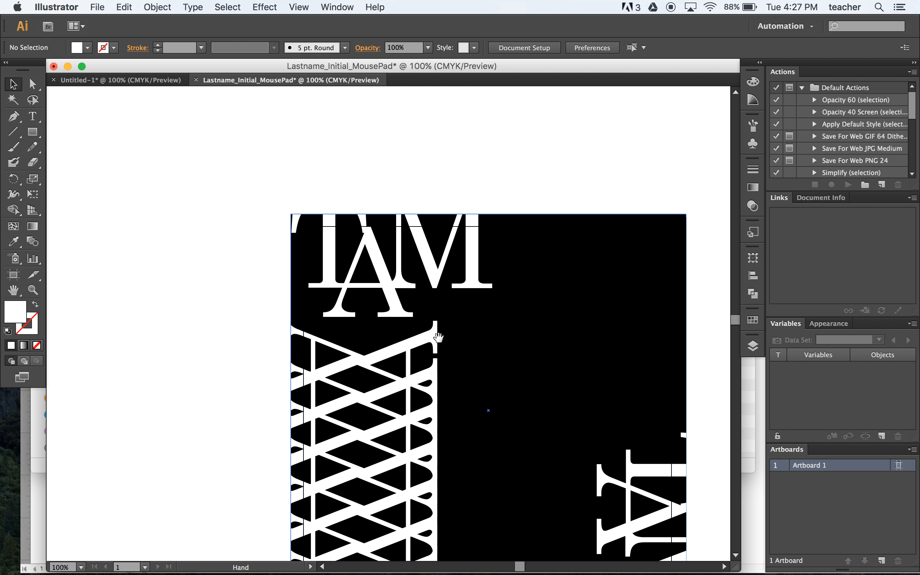
click(323, 235)
shift+click(381, 266)
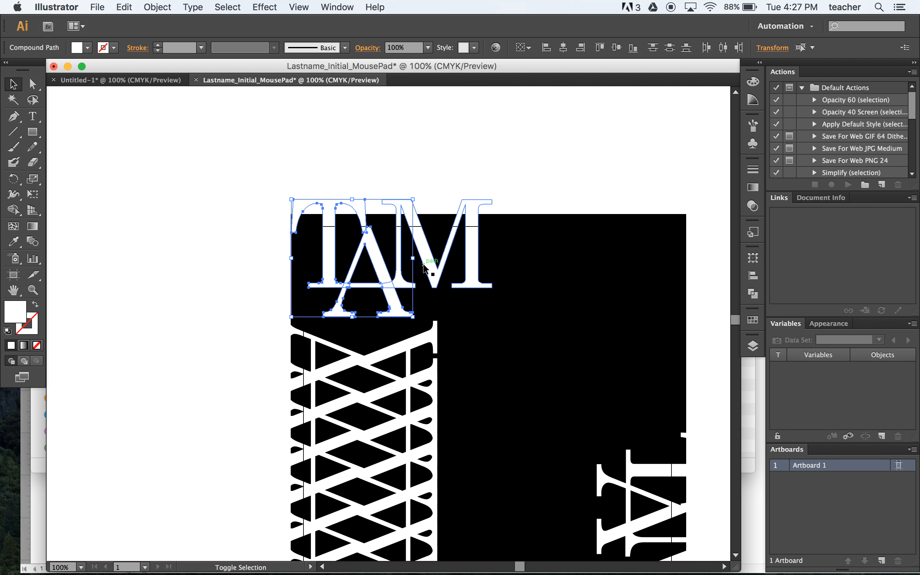
shift+drag(434, 265, 434, 284)
alt+shift+drag(492, 217, 504, 203)
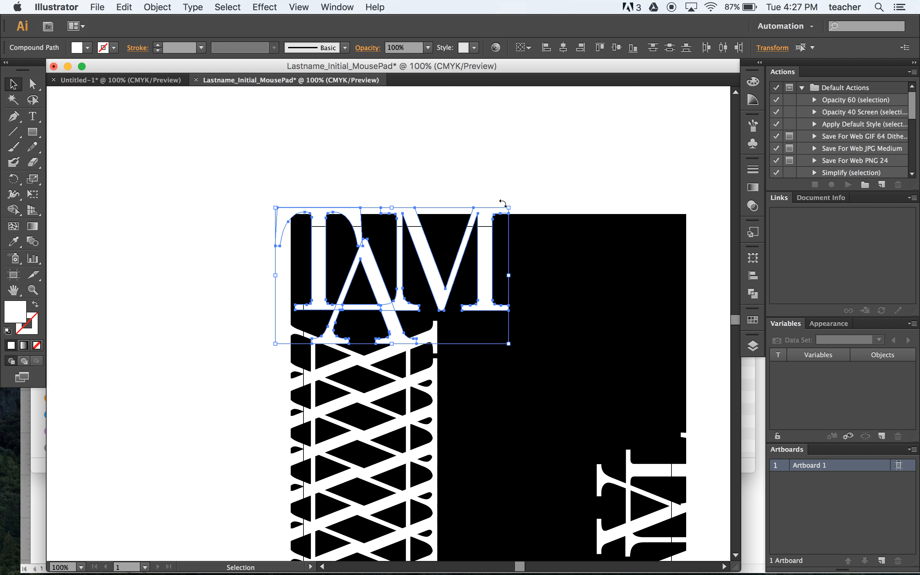
click(378, 194)
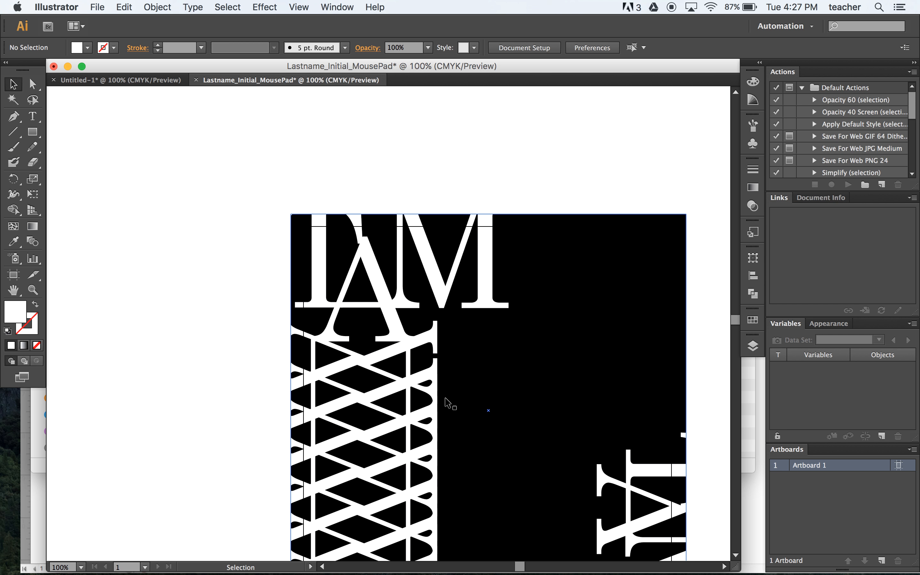
Place a copy of the upper cluster's M in the empty center area, enlarged and rotated about 45 degrees counterclockwise
scroll(488, 380, down, 5)
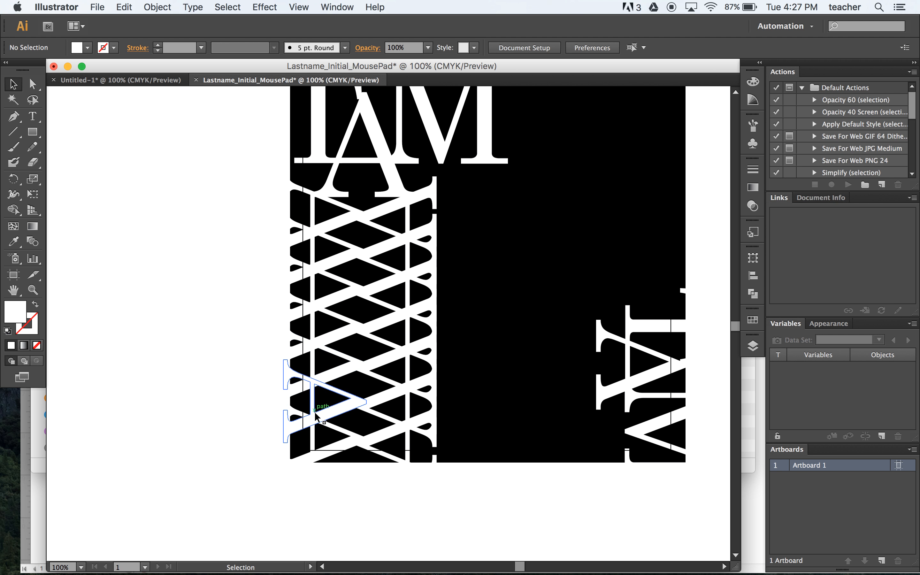
drag(469, 124, 550, 300)
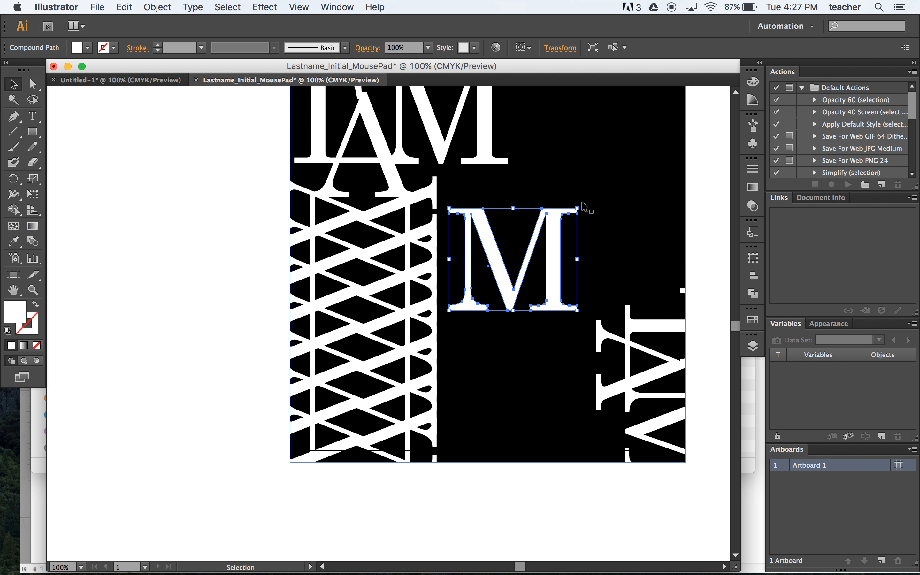
click(558, 217)
click(553, 217)
drag(583, 204, 508, 145)
drag(591, 215, 704, 246)
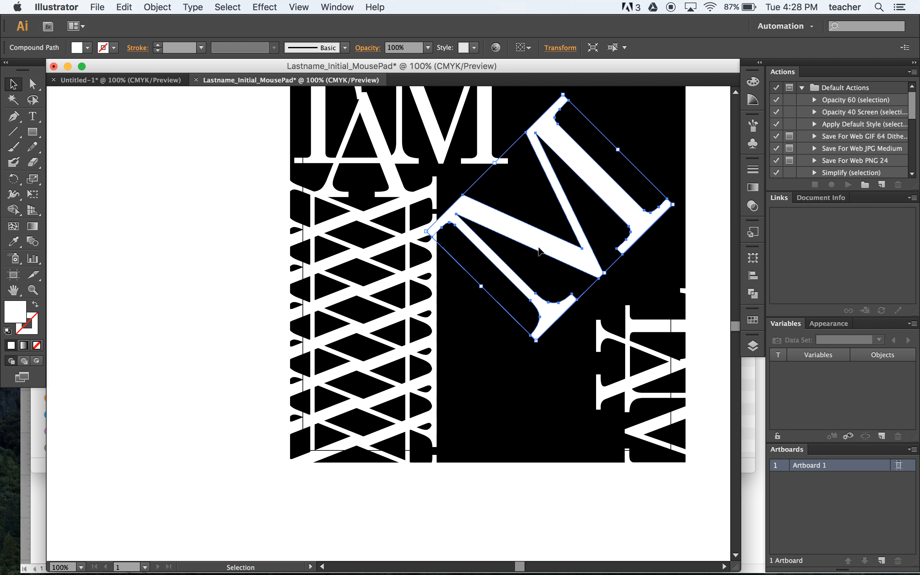
Duplicate the tilted M slightly to the right and fill the duplicate with black sampled from the background
drag(525, 234, 547, 231)
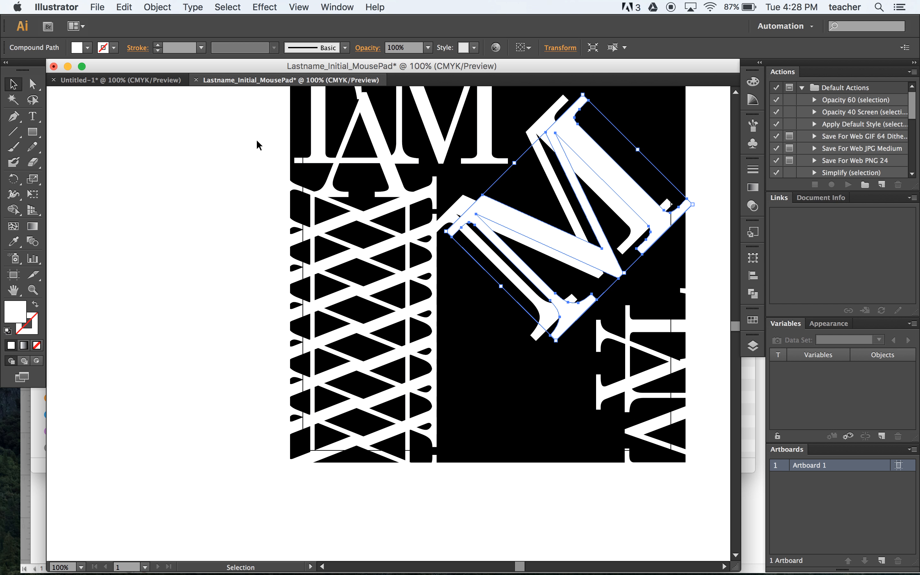
key(i)
click(455, 295)
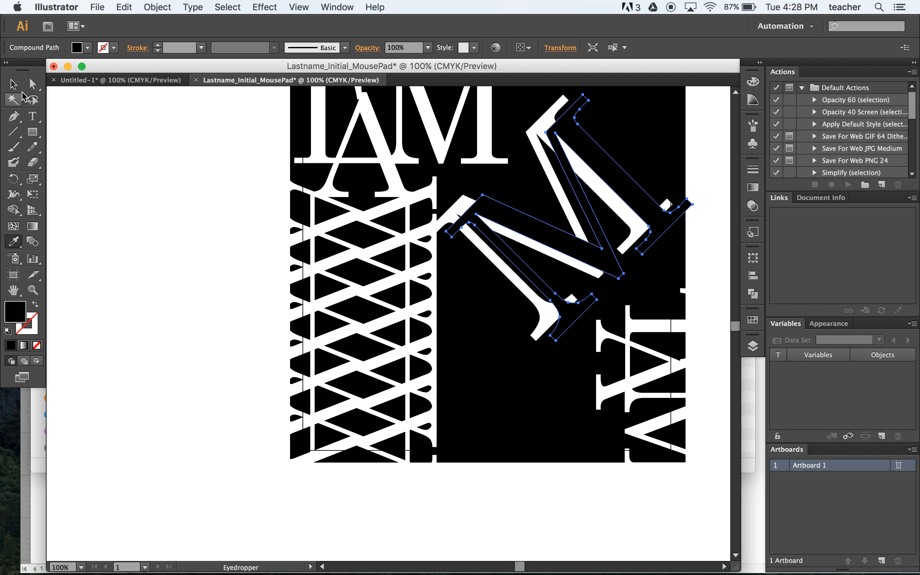
Shift the black tilted M slightly over the white M beneath it to leave an offset white edge
click(13, 84)
click(458, 301)
drag(665, 183, 590, 276)
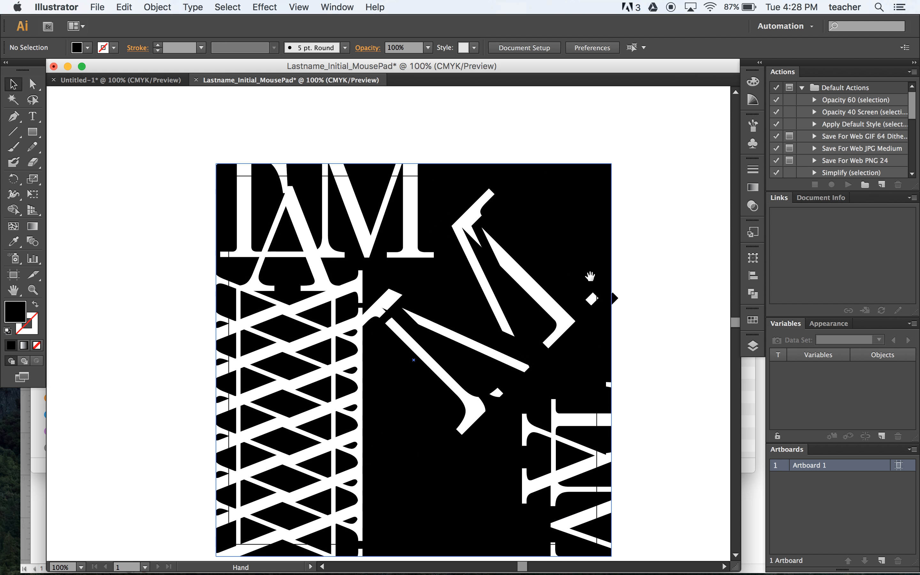
drag(523, 236, 521, 252)
click(671, 298)
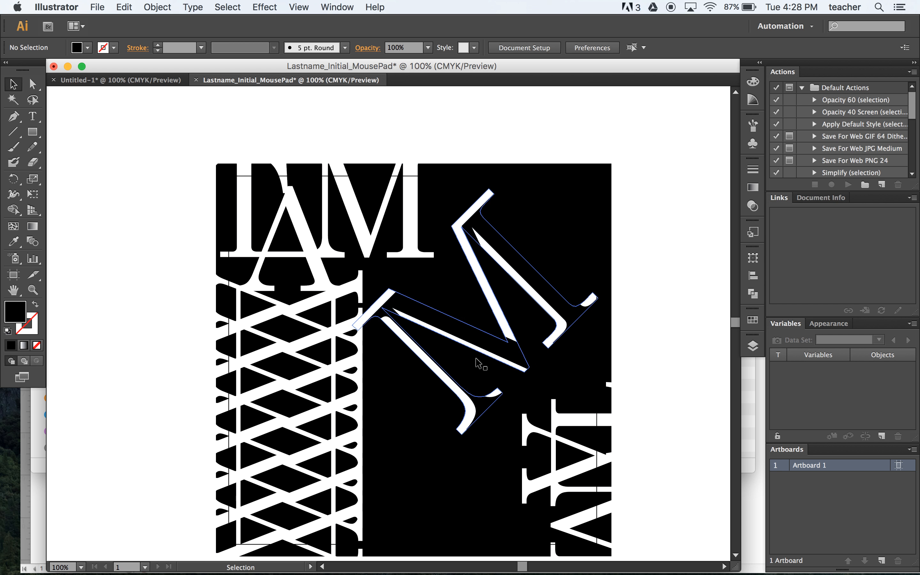
Duplicate the black tilted M slightly to the right and fill the duplicate with white sampled from the upper-left letters
drag(422, 313, 427, 310)
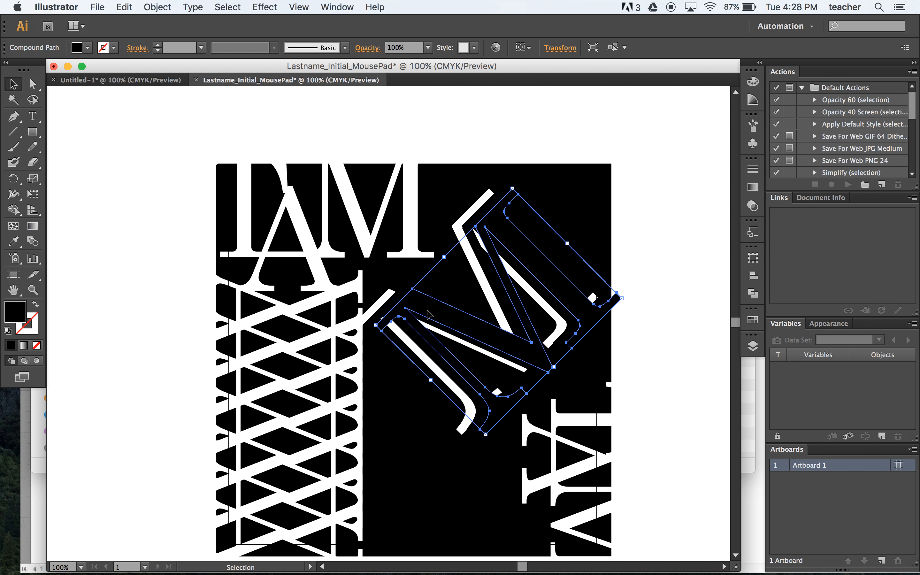
key(i)
click(410, 220)
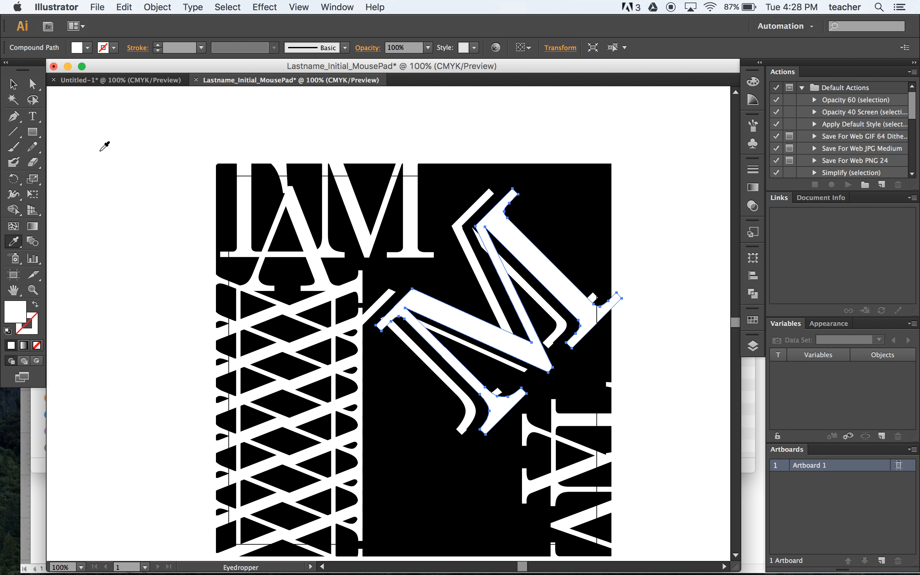
Nudge the new white tilted M slightly right and up from the black M, leaving it deselected
click(12, 84)
key(Right)
key(Right)
key(Right)
key(Right)
key(Right)
key(Right)
key(Right)
key(Right)
key(Up)
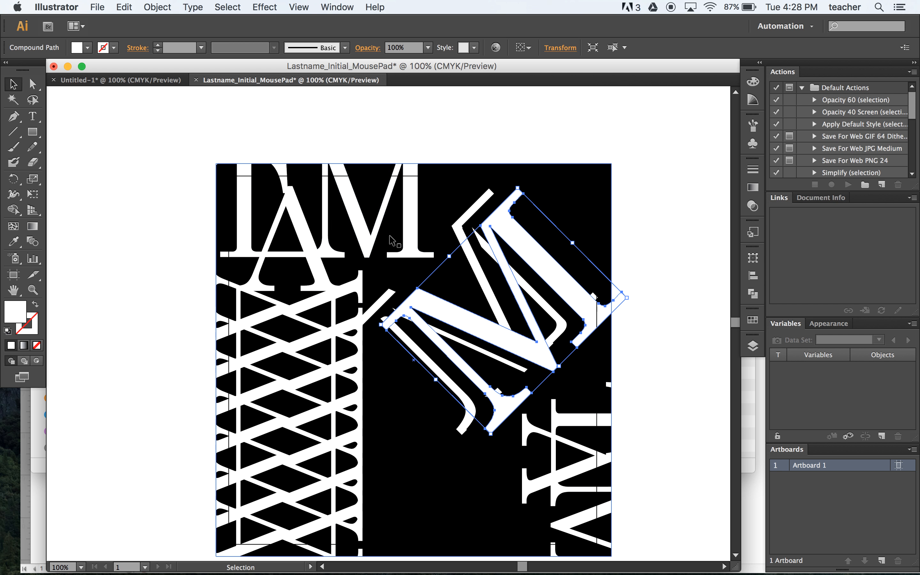
key(Up)
key(Up)
key(Up)
key(Up)
key(Up)
key(Up)
key(Up)
key(Up)
key(Left)
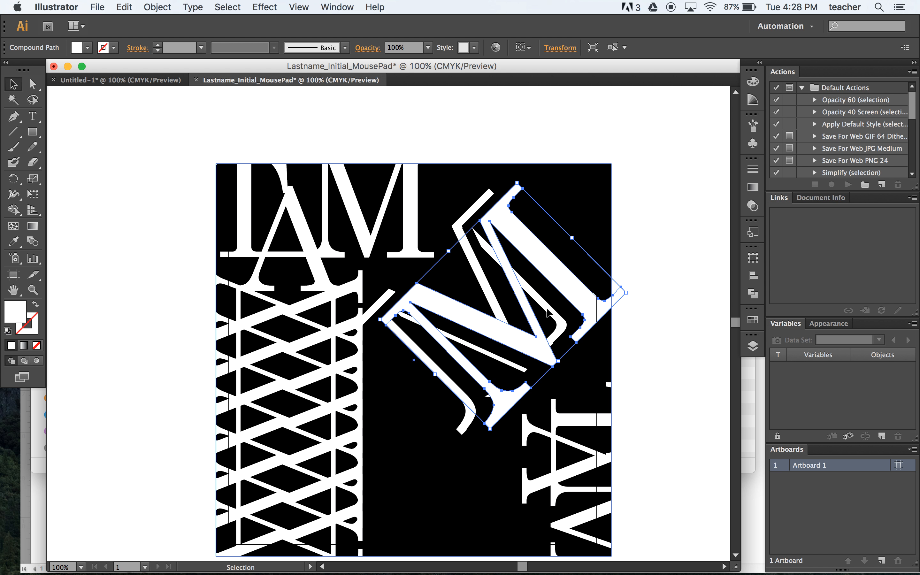
click(662, 334)
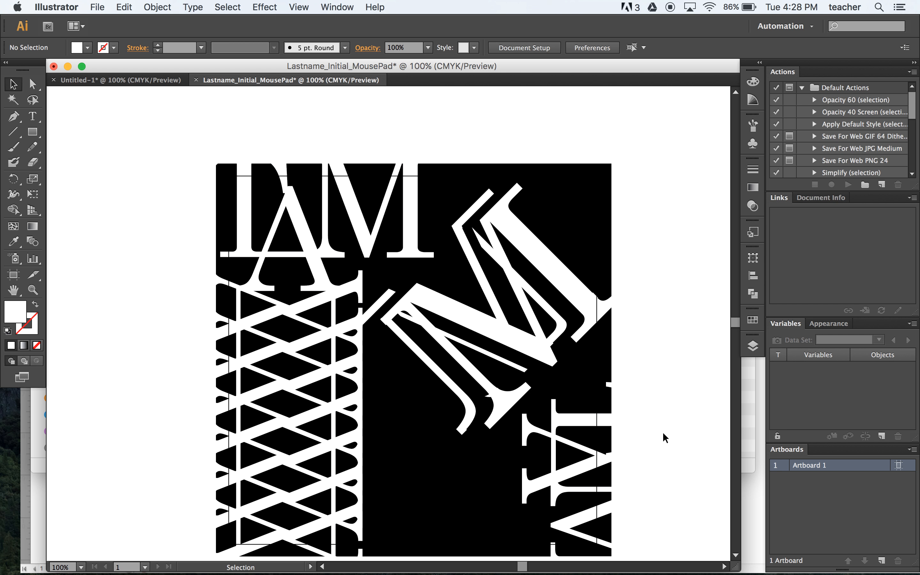
Copy the sideways T from the lower-right cluster into the empty center area and rotate it about 45 degrees counterclockwise
scroll(643, 304, down, 10)
scroll(650, 334, up, 4)
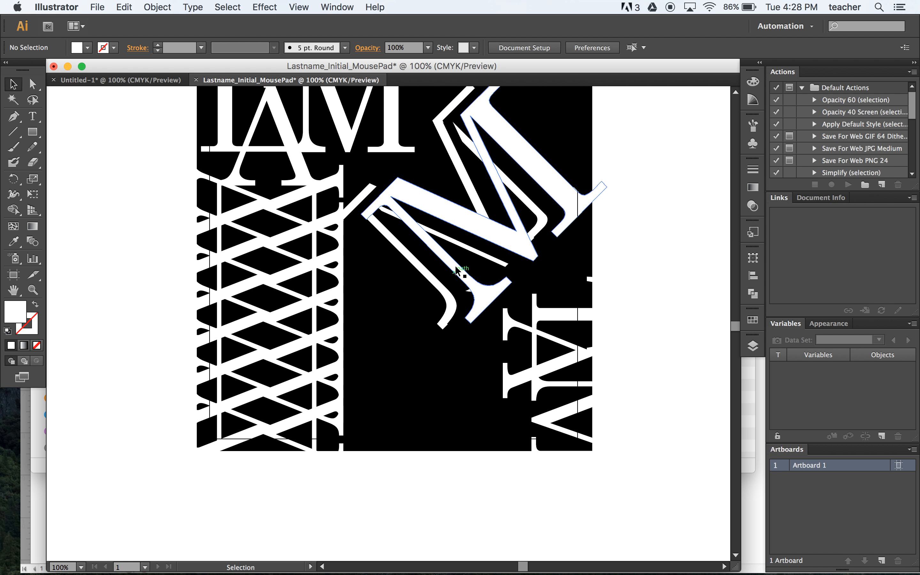
click(555, 321)
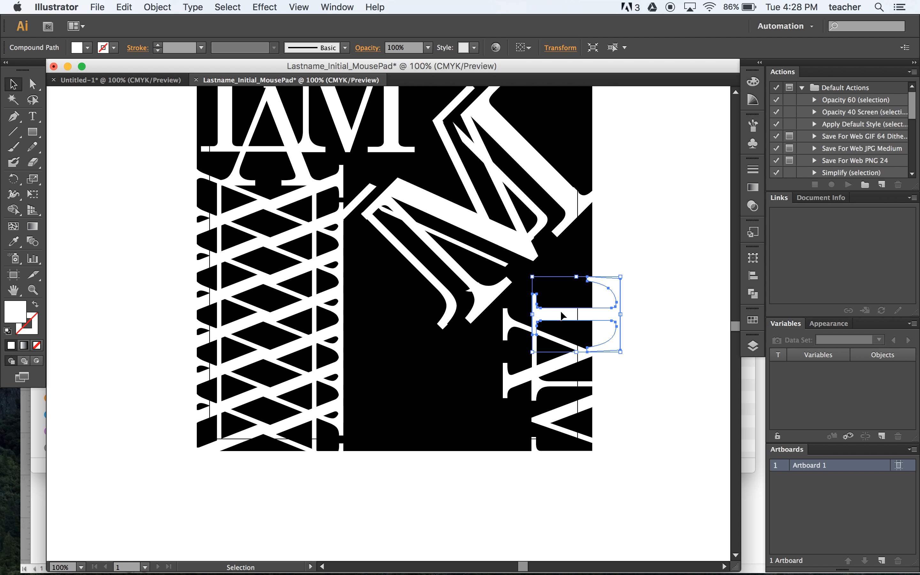
drag(562, 315, 400, 312)
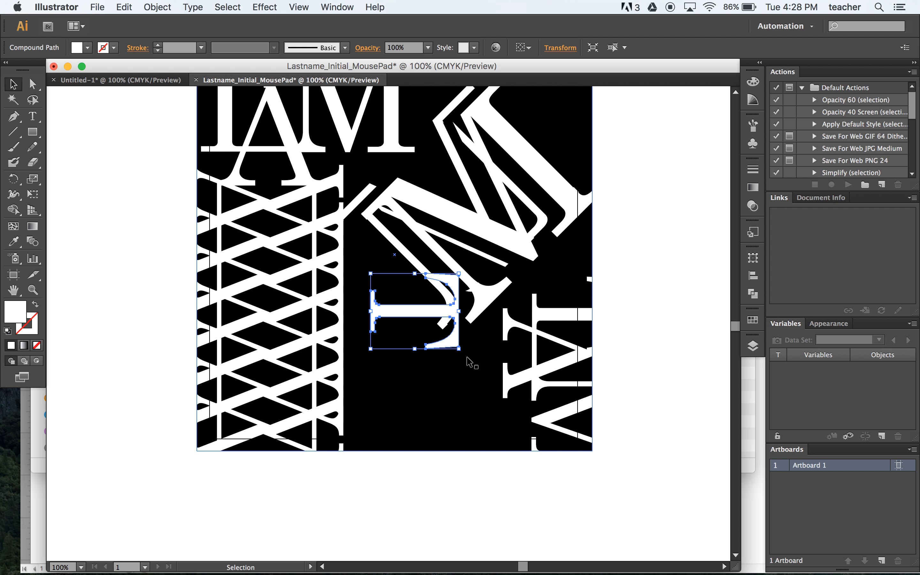
drag(464, 355, 473, 316)
Duplicate the tilted T downward and repeat the duplication three times to run a column past the artboard's lower edge
drag(416, 326, 386, 349)
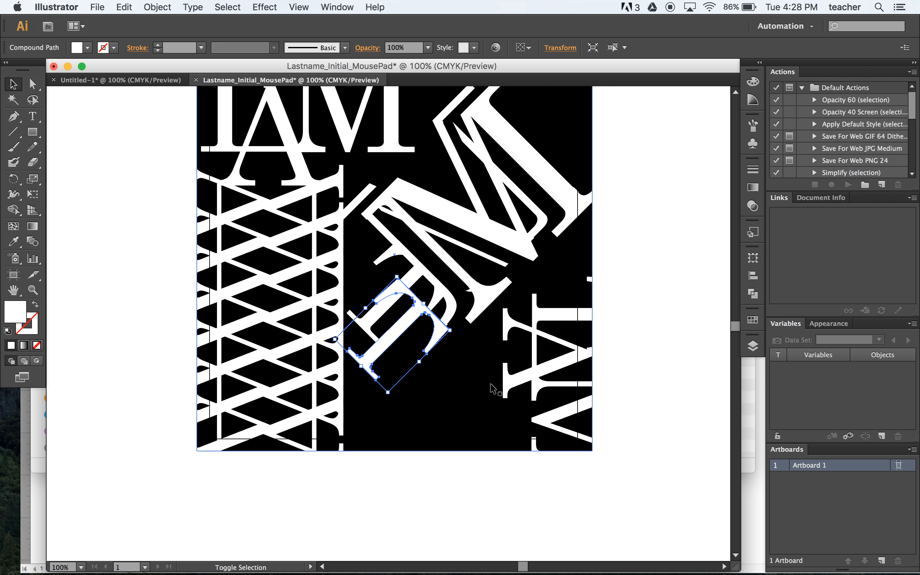
key(super+d)
key(super+d)
key(super+d)
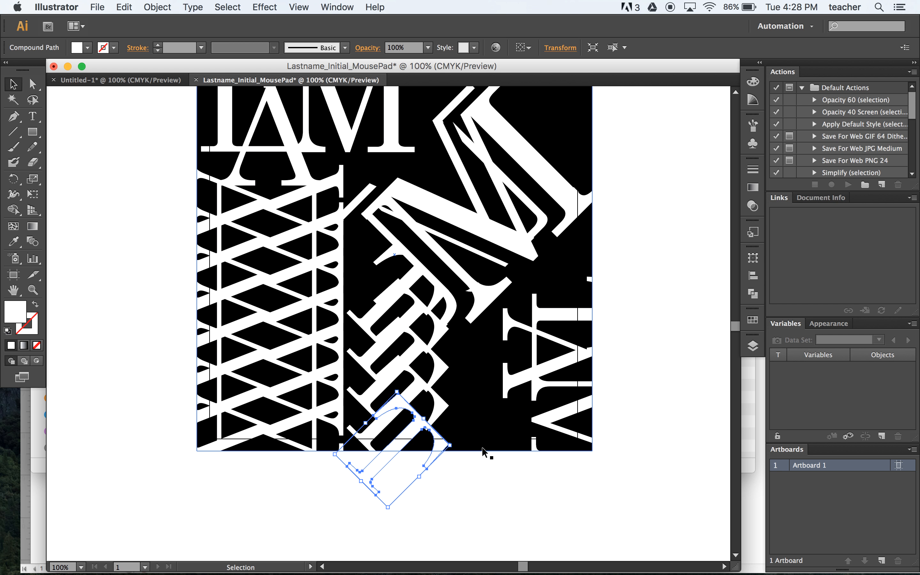
Fill two alternating T's in the tilted column with black sampled from the background
click(440, 335)
shift+click(441, 410)
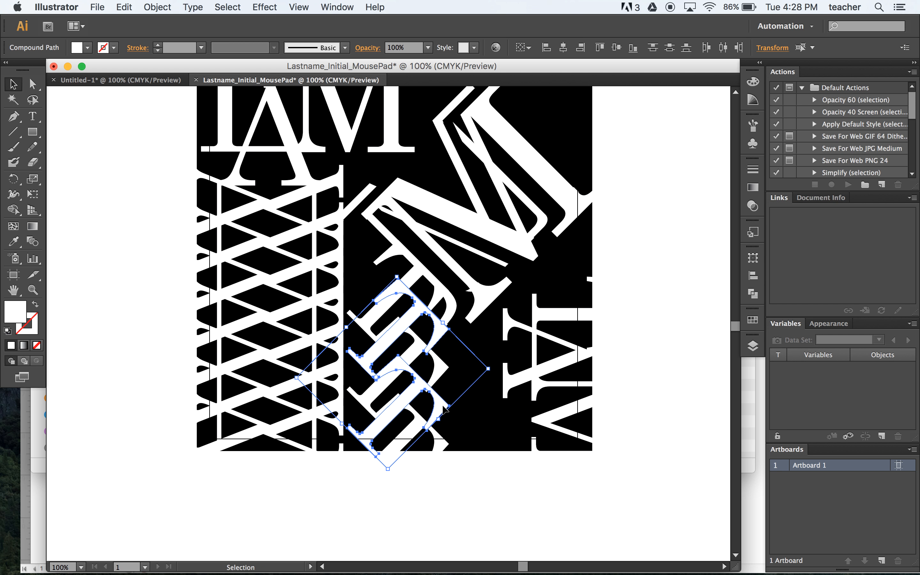
key(i)
click(476, 398)
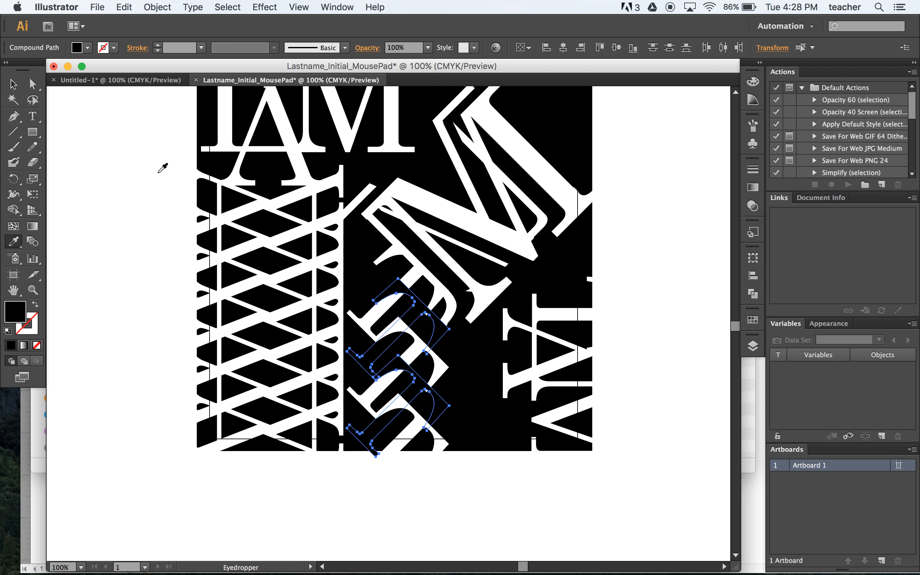
click(12, 84)
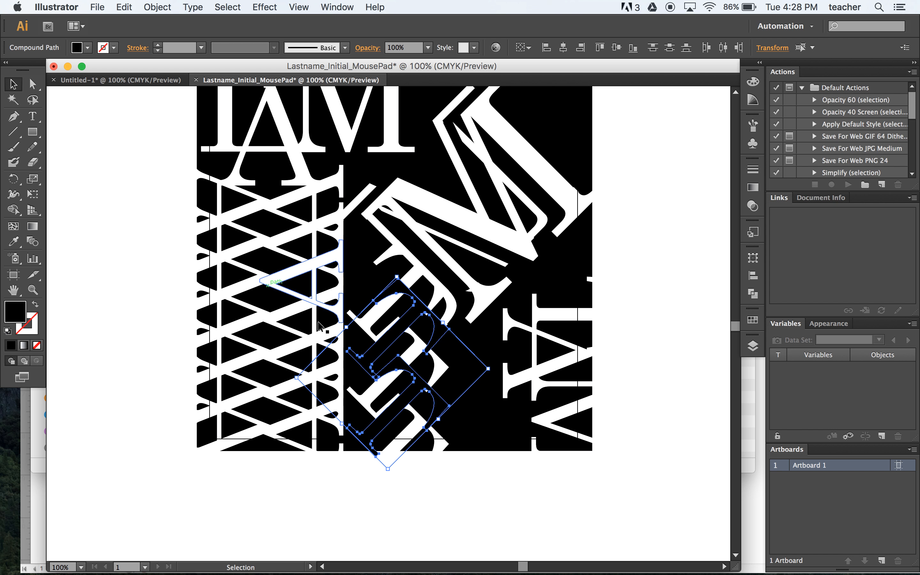
click(485, 471)
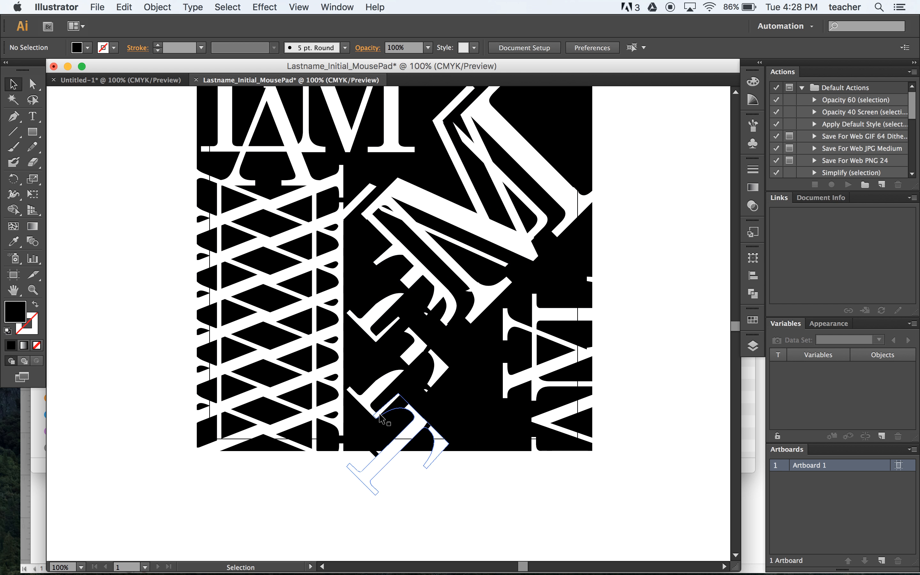
Copy the upper-left cluster's A to the large white M's upper-right serif, shrunk and rotated about 45 degrees clockwise
scroll(568, 348, up, 5)
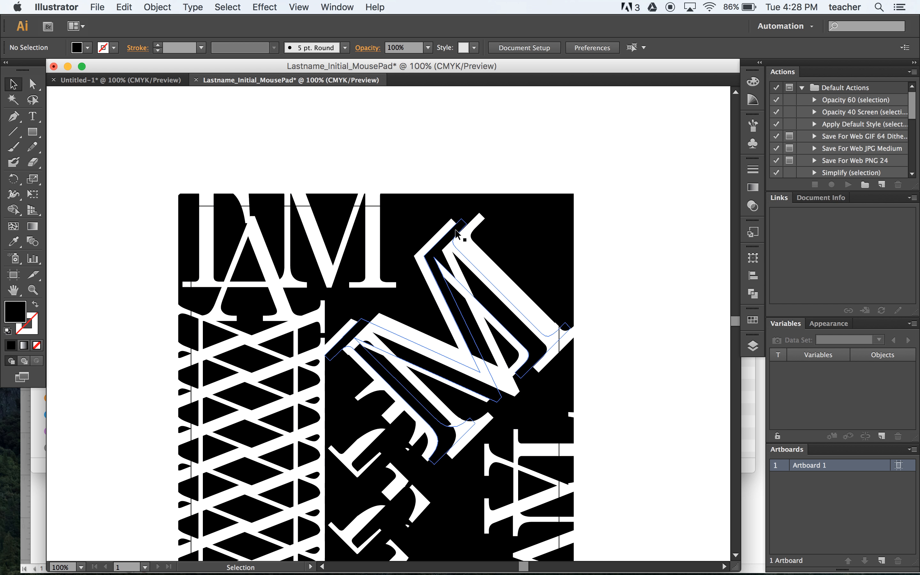
drag(257, 262, 542, 225)
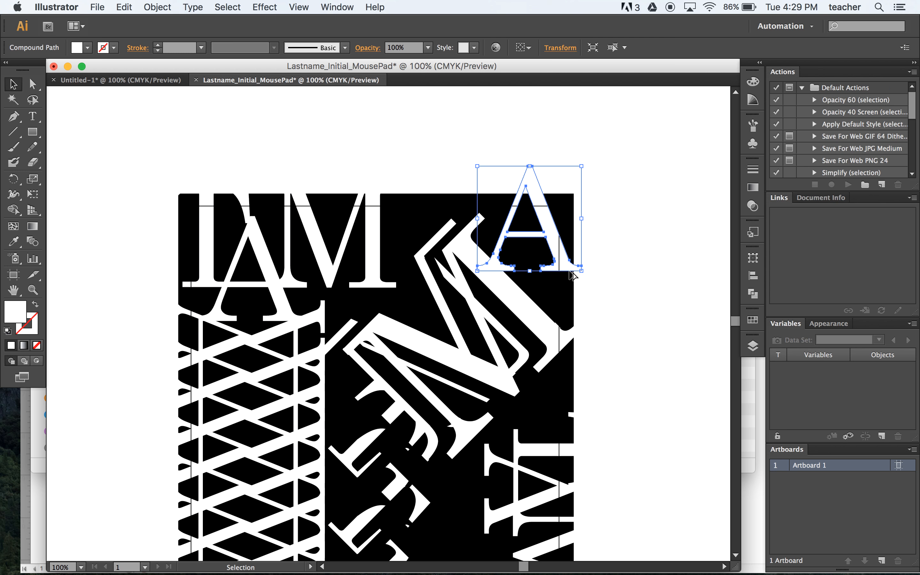
drag(581, 270, 509, 256)
drag(525, 203, 536, 230)
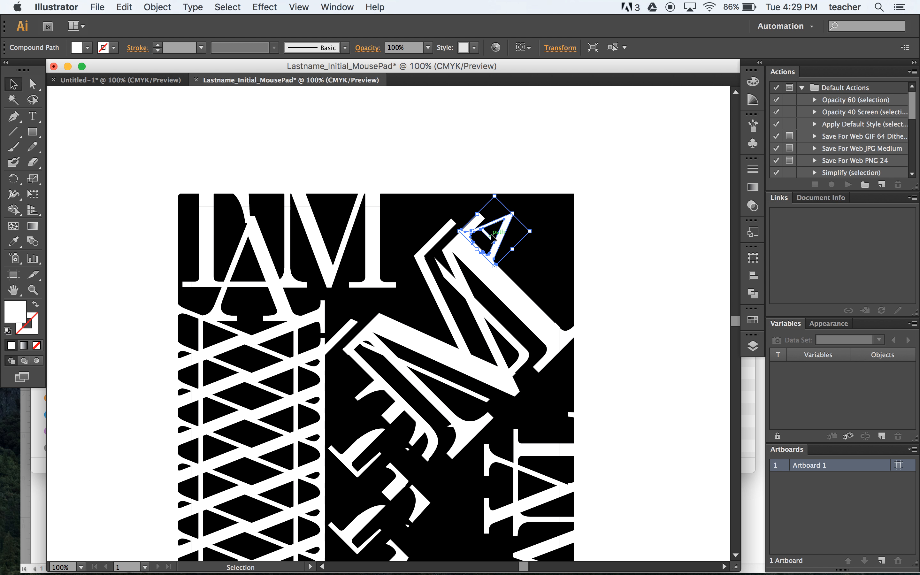
Fill the small A with black from the background and interlock a copy rotated 180 degrees along the M's right stroke
key(i)
click(525, 257)
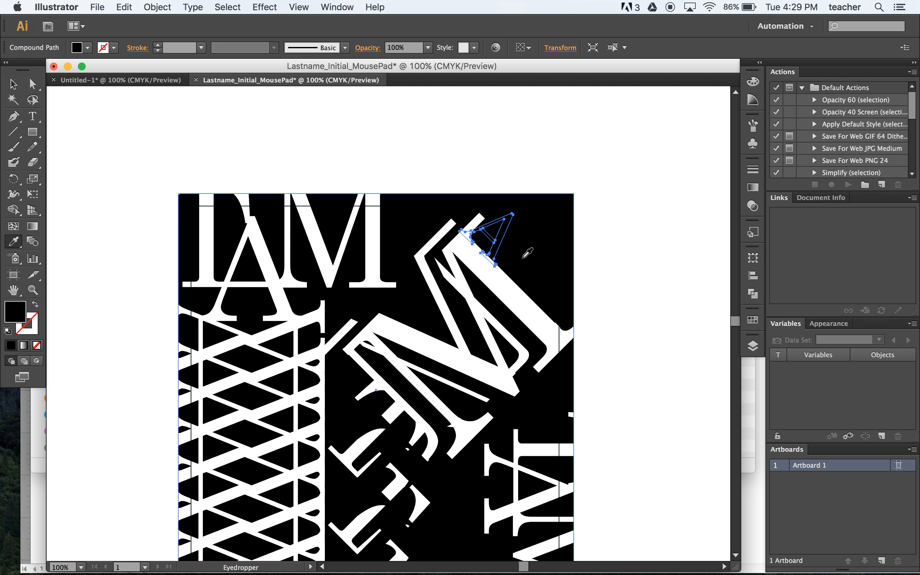
key(v)
drag(506, 233, 403, 314)
click(157, 6)
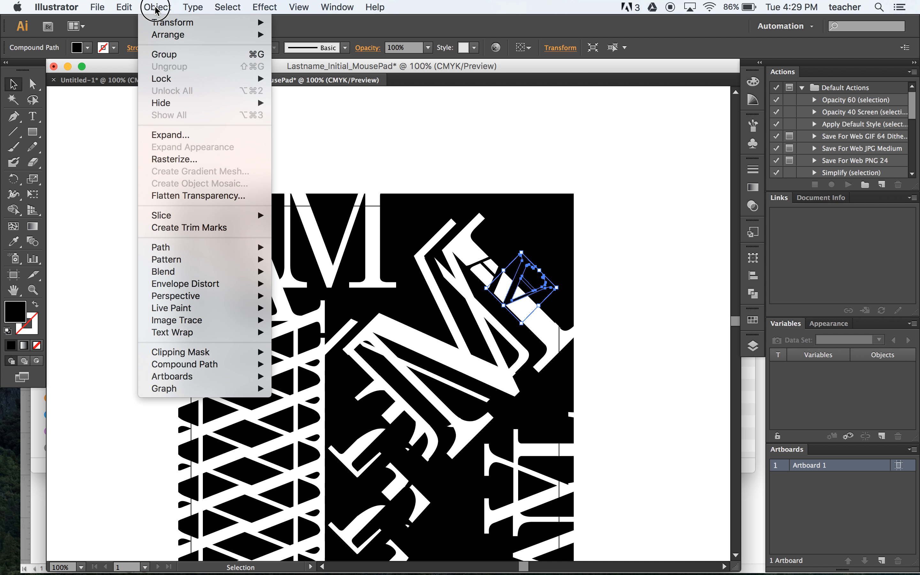
mouse_move(166, 38)
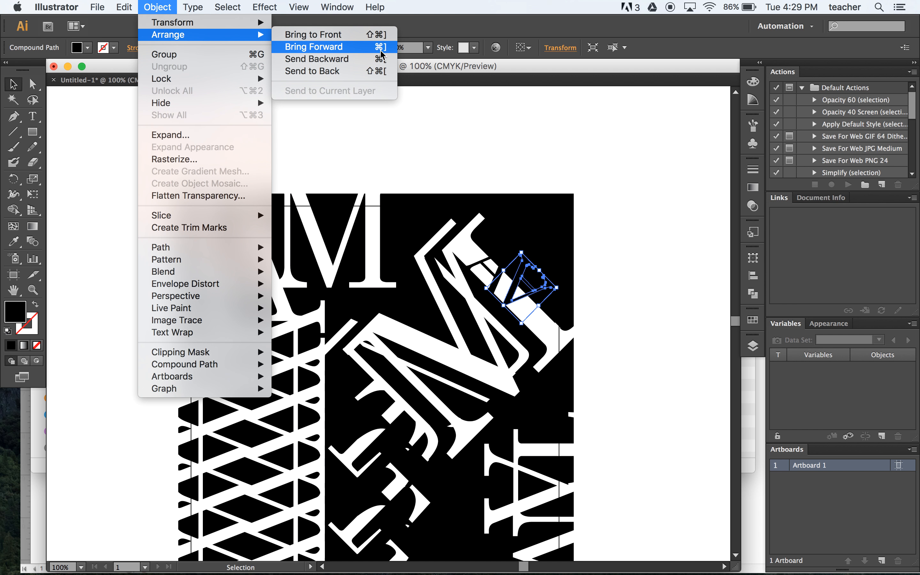
click(503, 123)
Duplicate the small black A's along the whole right stroke of the tilted white M as an interlocking row
drag(512, 289, 525, 312)
click(633, 335)
drag(493, 277, 464, 242)
click(626, 360)
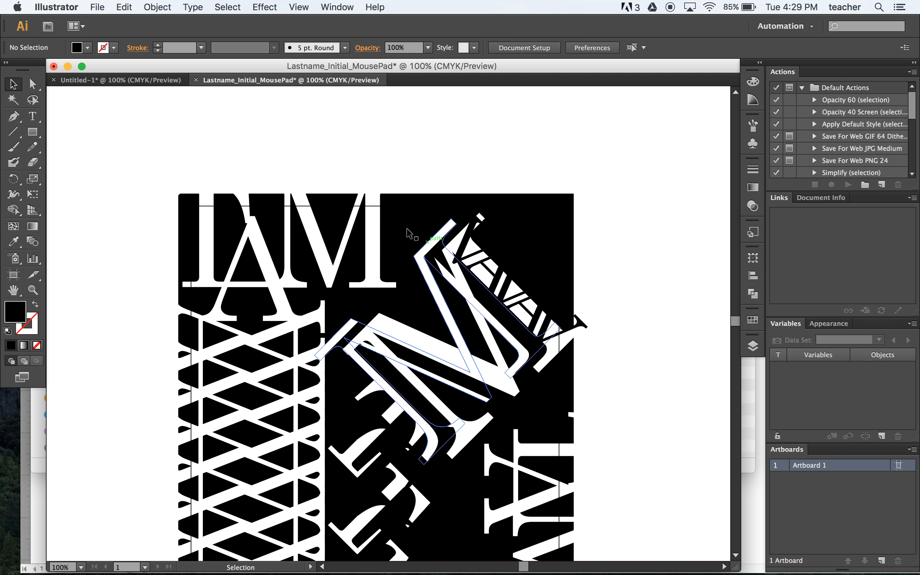
Copy the upper-left cluster's T into the empty black area left of the sideways lower-right letters and shrink it
key(space)
drag(630, 405, 605, 304)
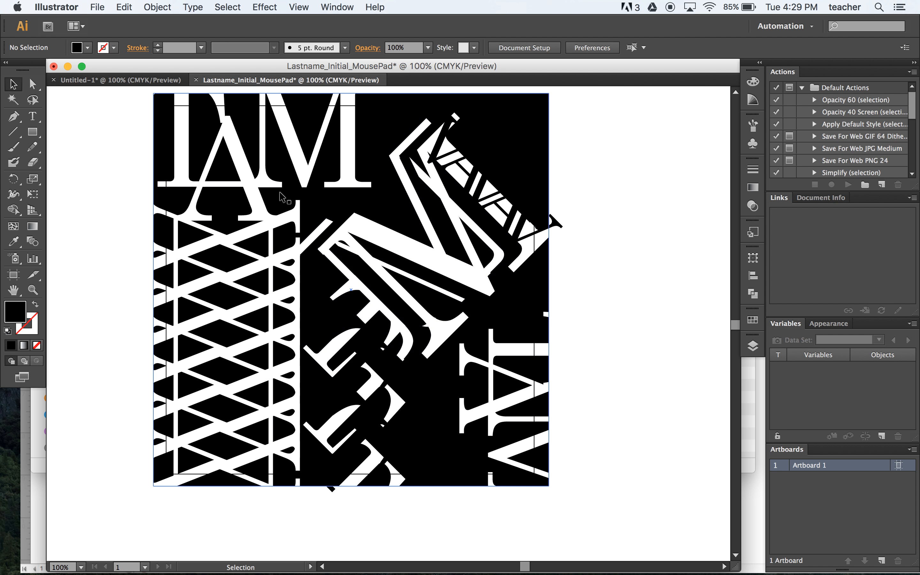
double_click(182, 160)
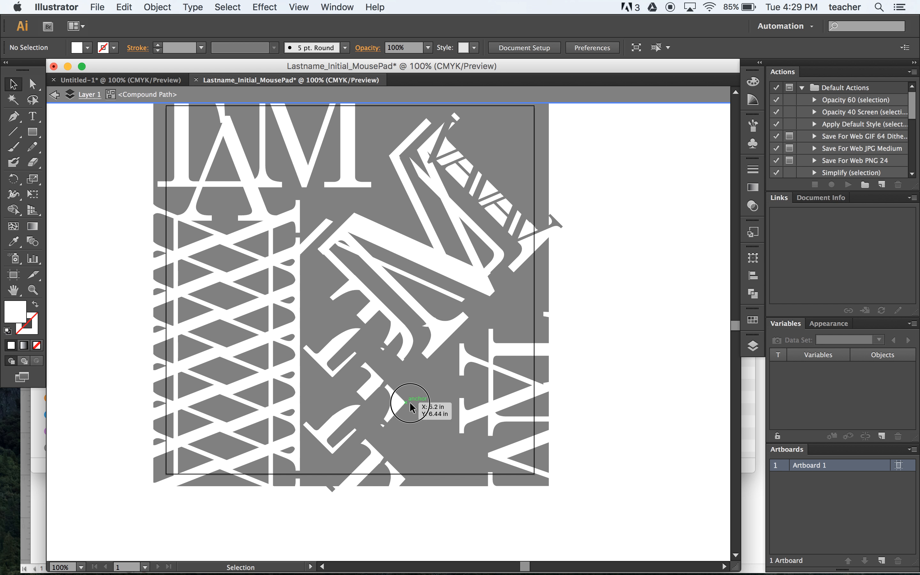
double_click(127, 206)
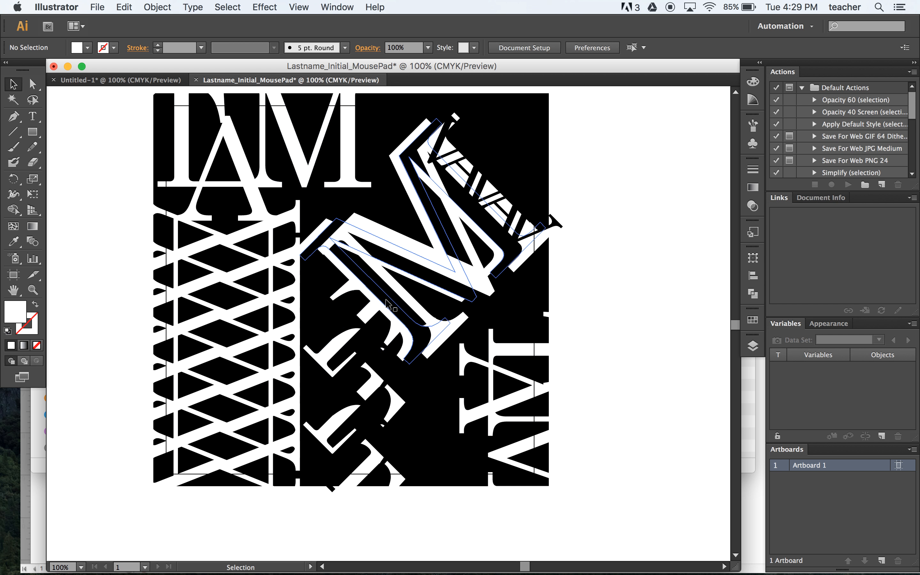
click(186, 187)
drag(187, 190, 436, 400)
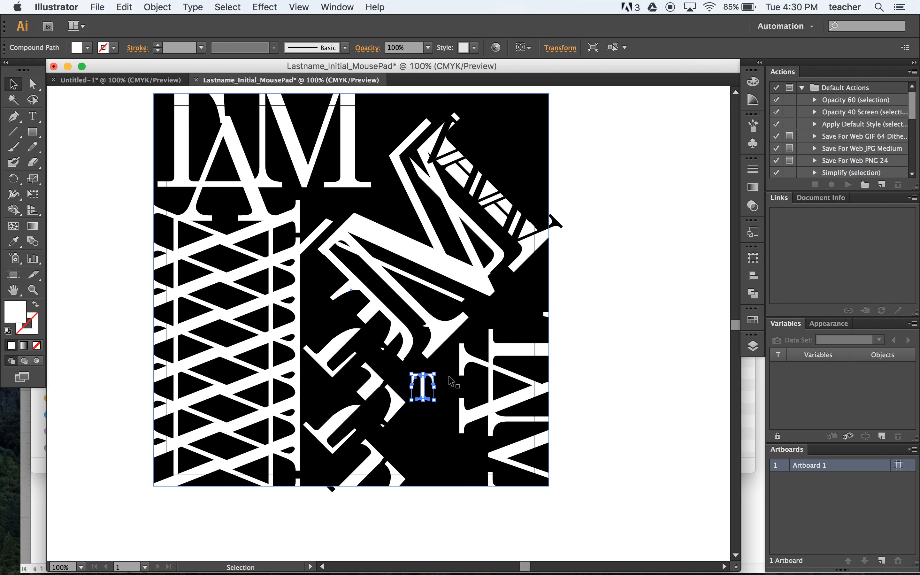
Duplicate the small T, rotate the duplicate 90 degrees clockwise and fit it against the right side of the original
key(super+equal)
key(super+equal)
key(super+equal)
drag(499, 397, 330, 214)
drag(342, 300, 302, 266)
drag(306, 267, 417, 335)
drag(377, 301, 322, 291)
Duplicate the pair of small T's below, rotate the copy 180 degrees and fit it into an interlocking block of four
shift+click(308, 266)
drag(380, 326, 378, 415)
drag(410, 370, 267, 422)
drag(366, 384, 365, 363)
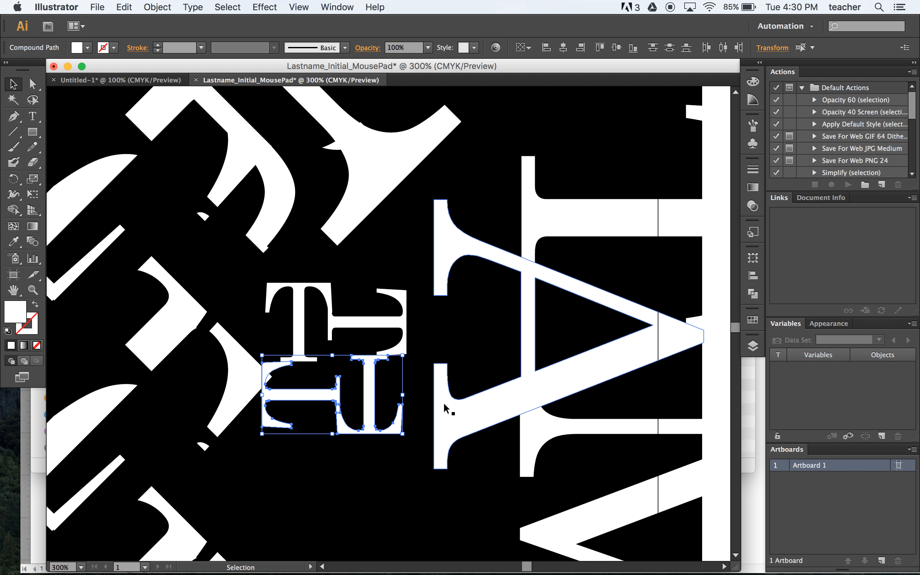
key(Down)
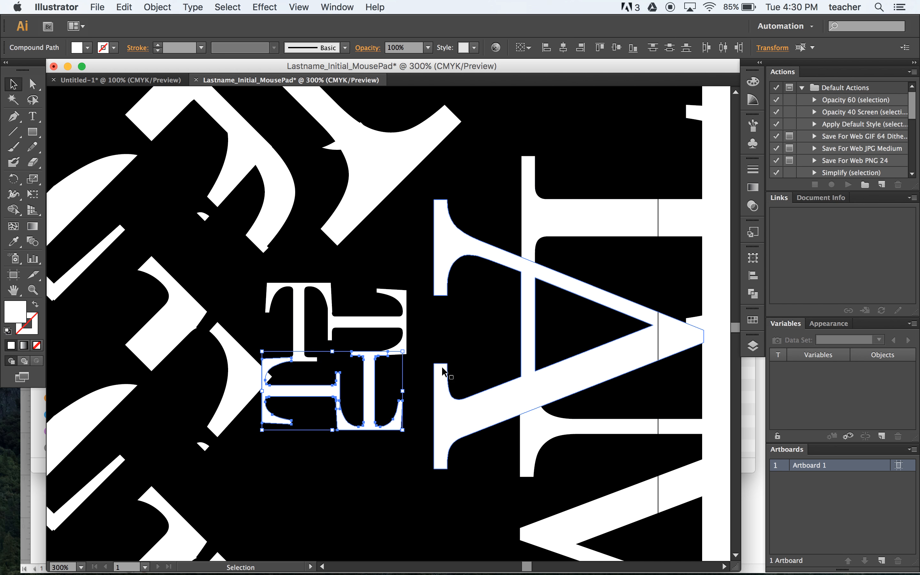
Duplicate the block of four T's directly below and repeat it to continue the column past the artboard's lower edge
shift+click(306, 293)
drag(395, 329, 464, 284)
key(space)
key(super+d)
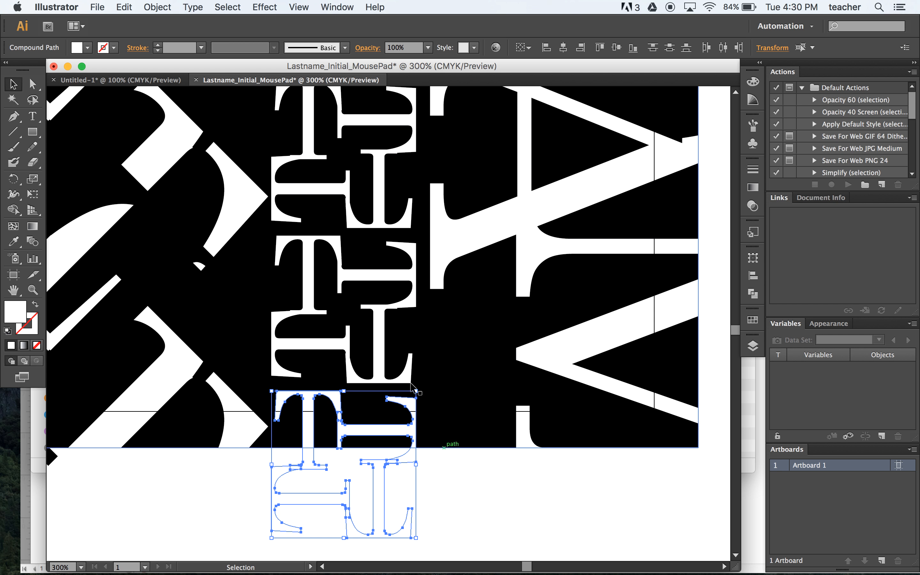
Add two copies of the T block to the right along the artboard's lower edge and two more stacked in the second column
drag(414, 398, 552, 403)
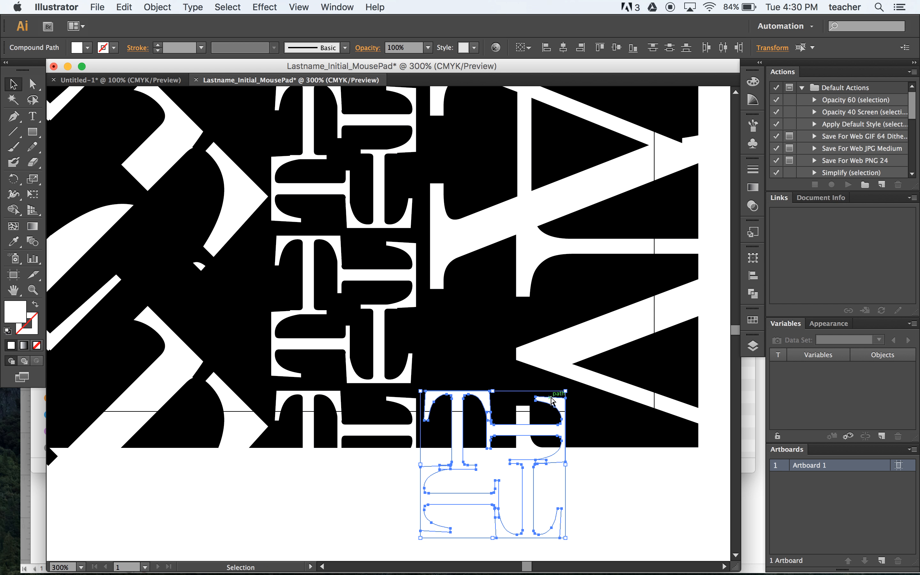
key(super+d)
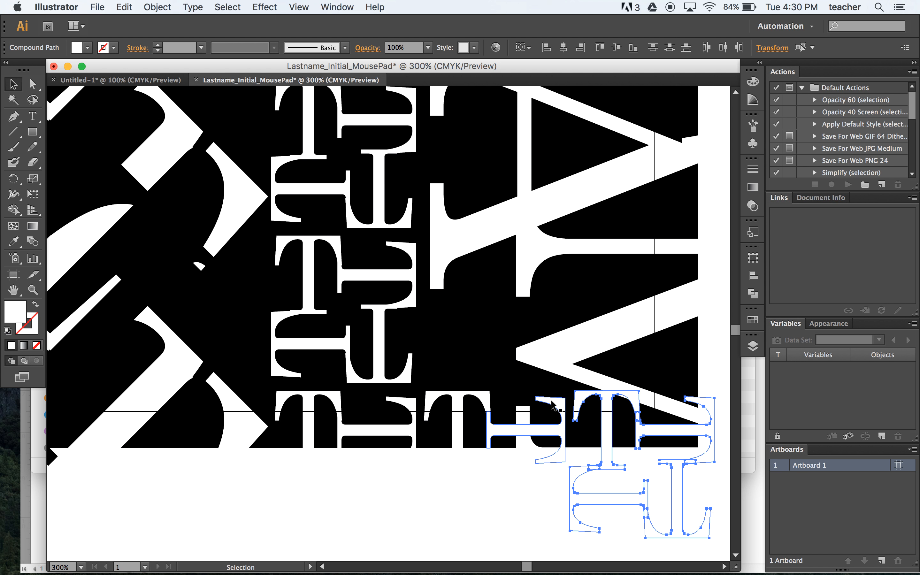
drag(581, 404, 436, 246)
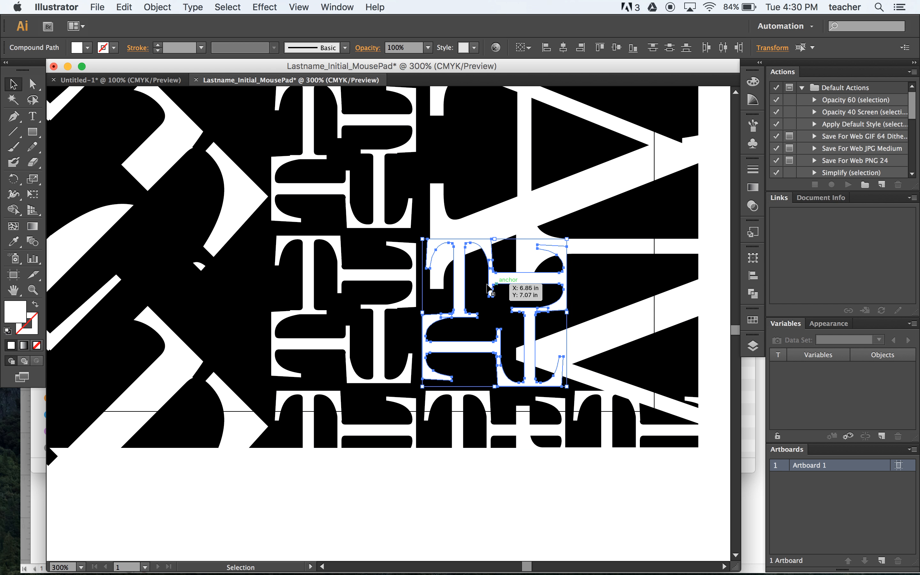
drag(461, 301, 462, 149)
key(super+0)
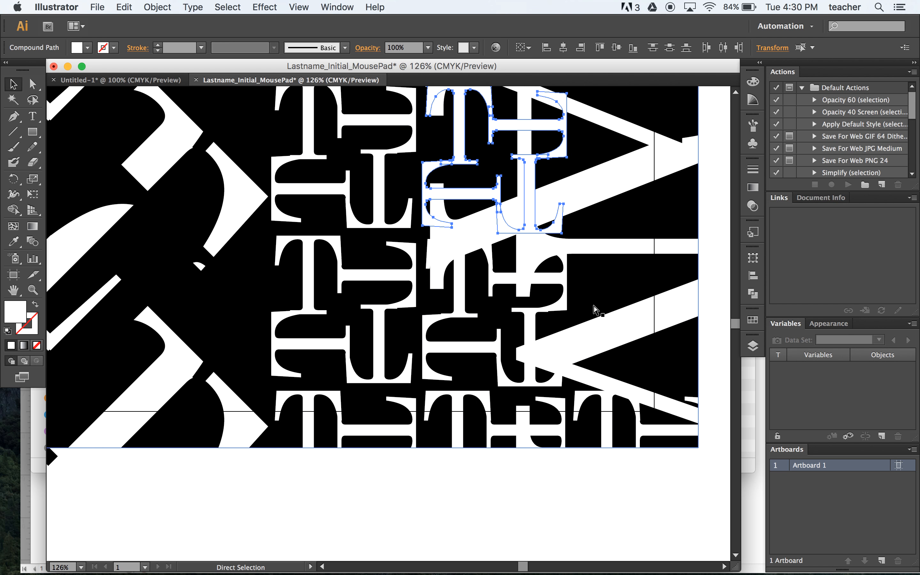
click(686, 388)
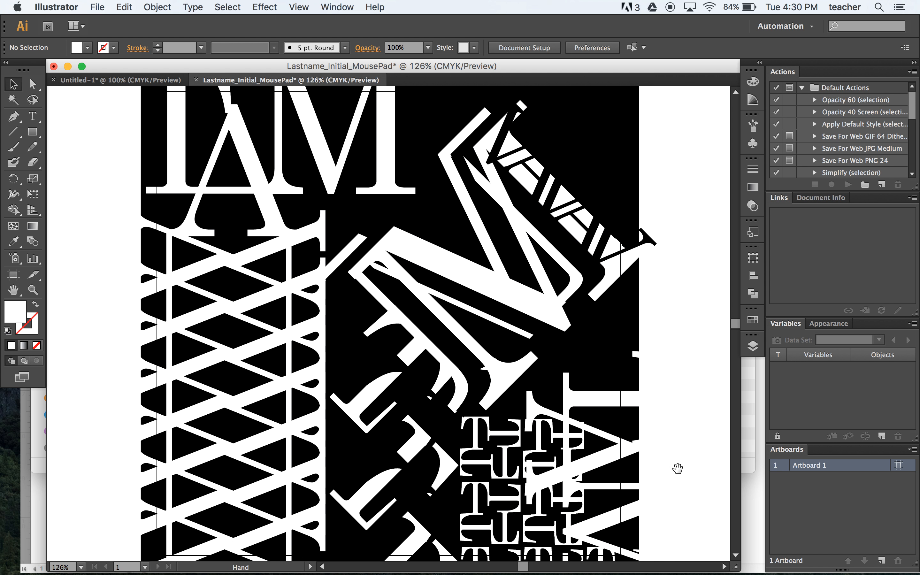
Duplicate the three large TAM letters, shrink the copy and rotate it about 45 degrees clockwise above the diagonal band in the upper-right corner
drag(676, 468, 675, 339)
drag(312, 312, 343, 398)
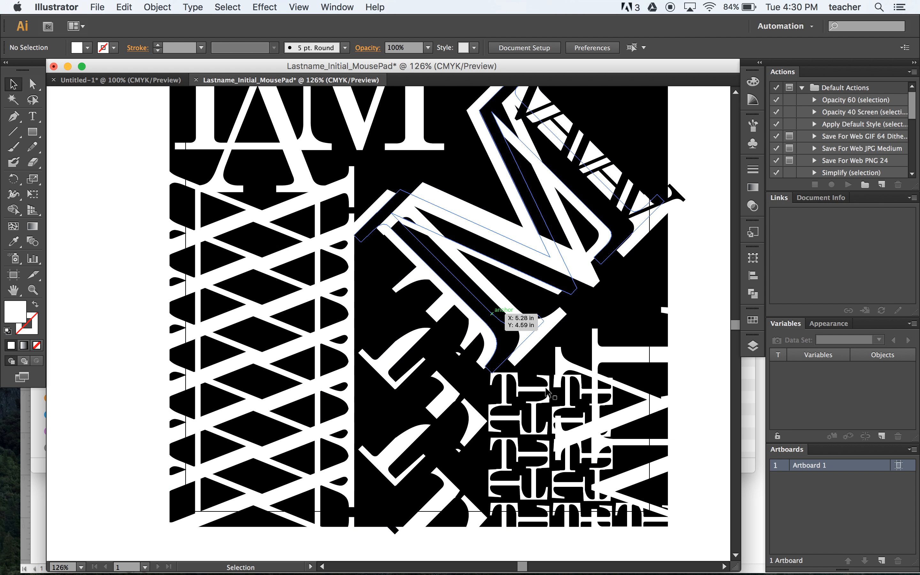
drag(624, 299, 614, 434)
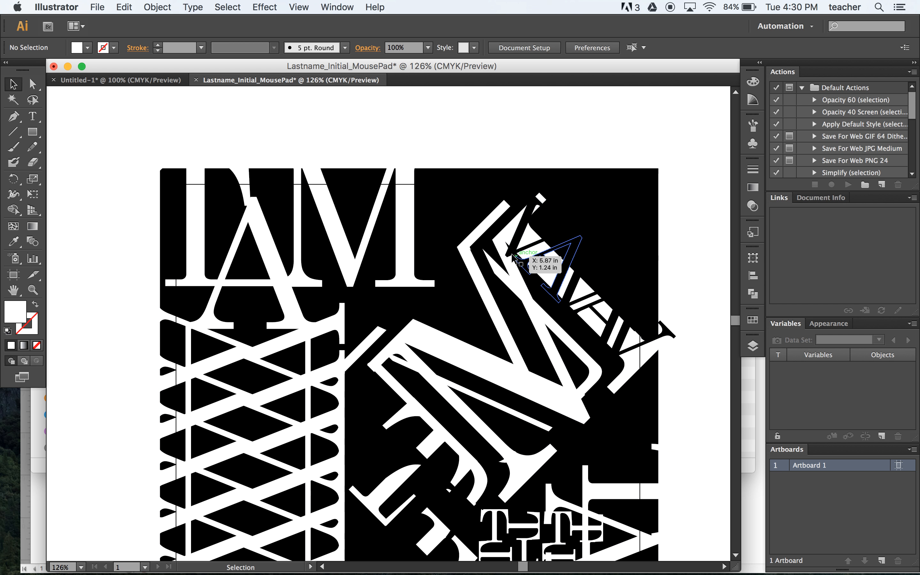
click(268, 228)
shift+click(329, 205)
shift+click(242, 177)
drag(241, 177, 722, 107)
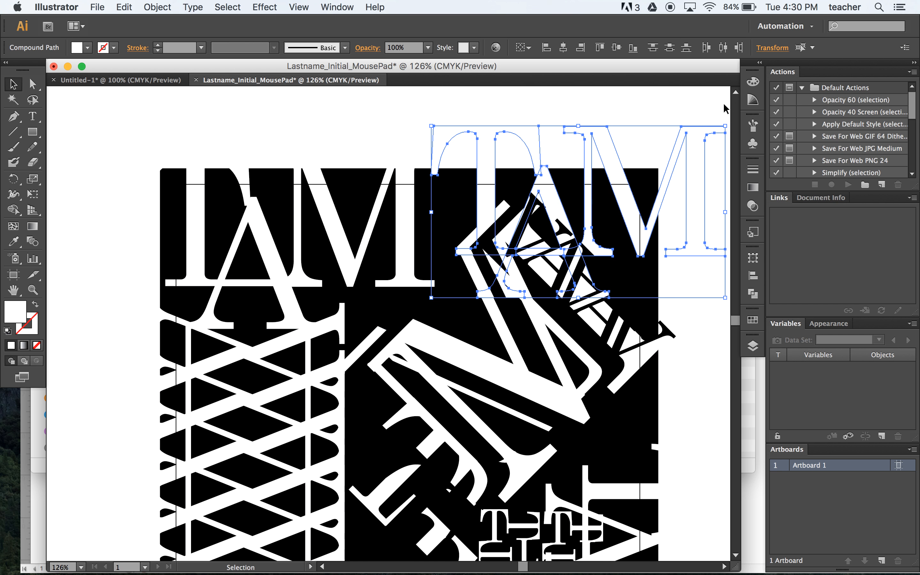
drag(425, 121, 540, 191)
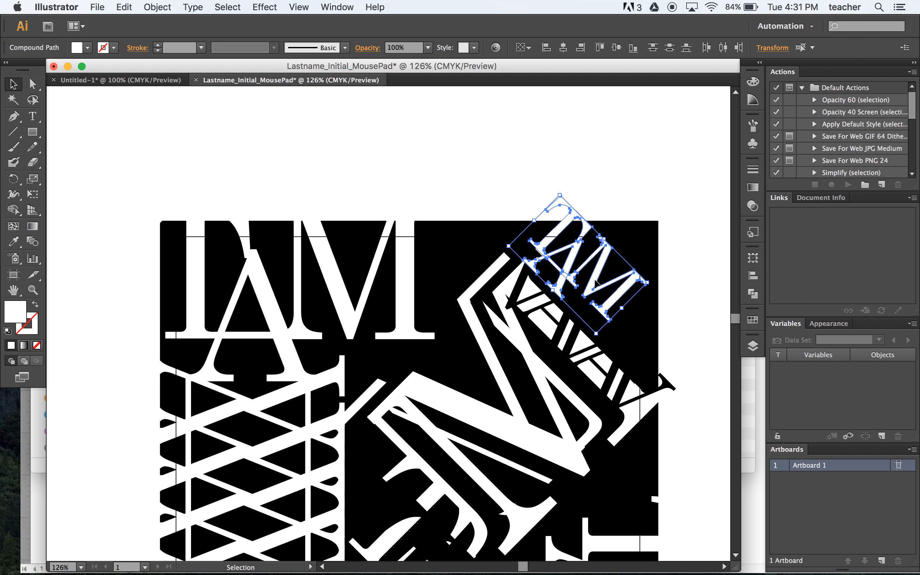
Duplicate the small rotated TAM up and to the left along the diagonal, running past the artboard's upper edge
drag(605, 294, 563, 252)
click(686, 264)
scroll(673, 247, down, 6)
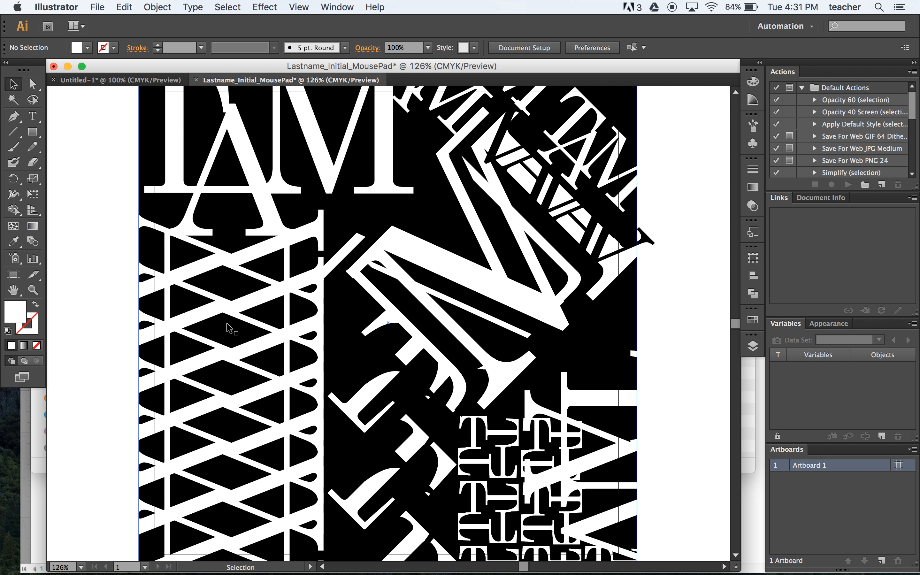
Hide Layer 1 with all the artwork and add a new layer above it
key(super+minus)
key(super+minus)
key(super+minus)
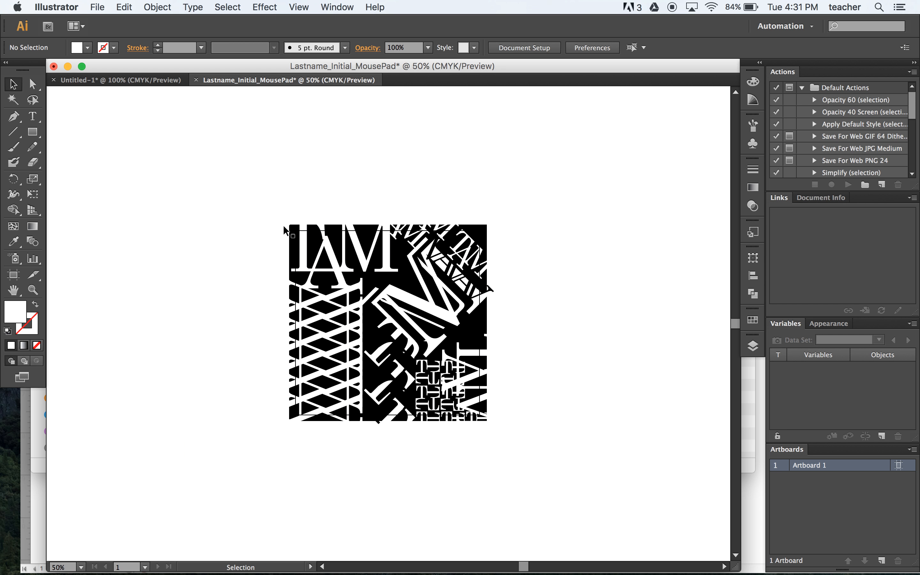
key(super+a)
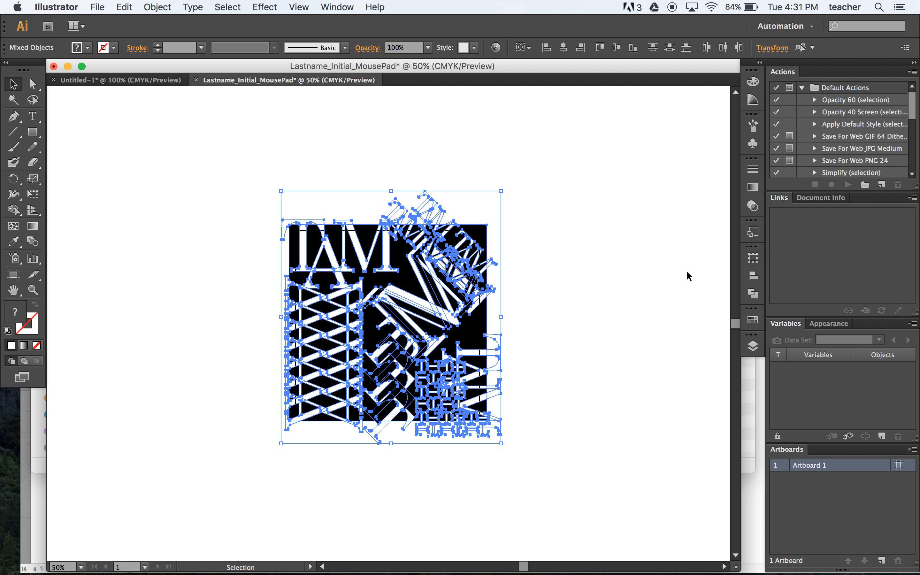
click(753, 345)
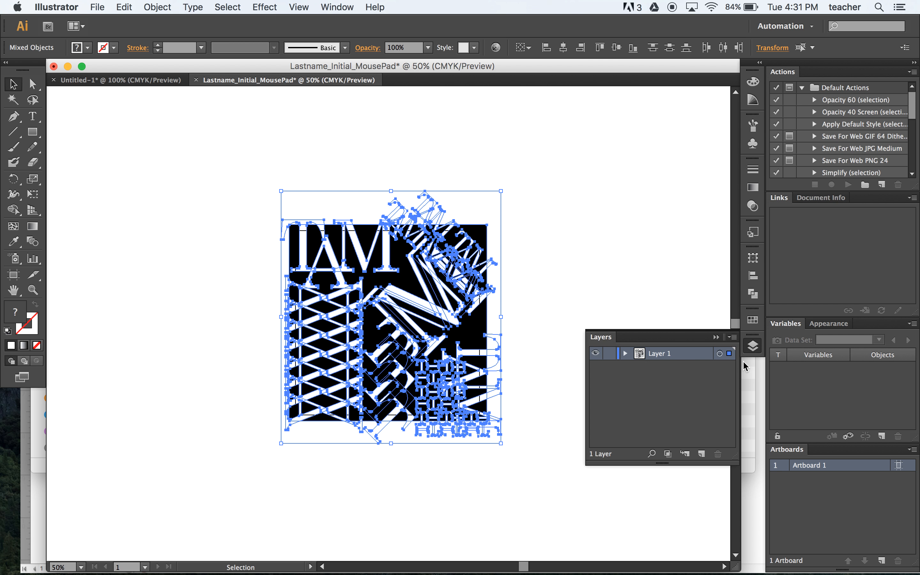
click(596, 353)
key(super+y)
click(702, 455)
key(super+y)
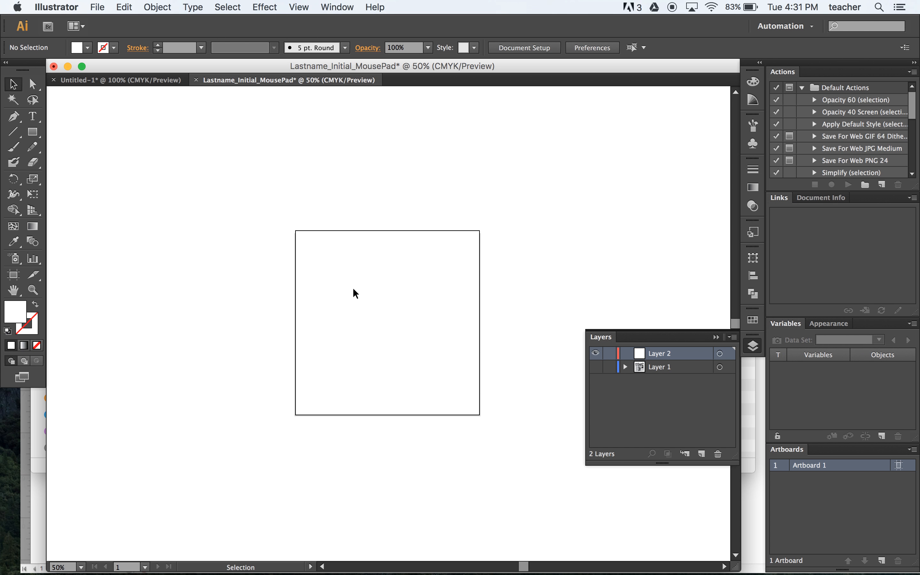
Rename the new layer as Clipping Mask and the artwork layer as Lettering
key(a)
key(super+equal)
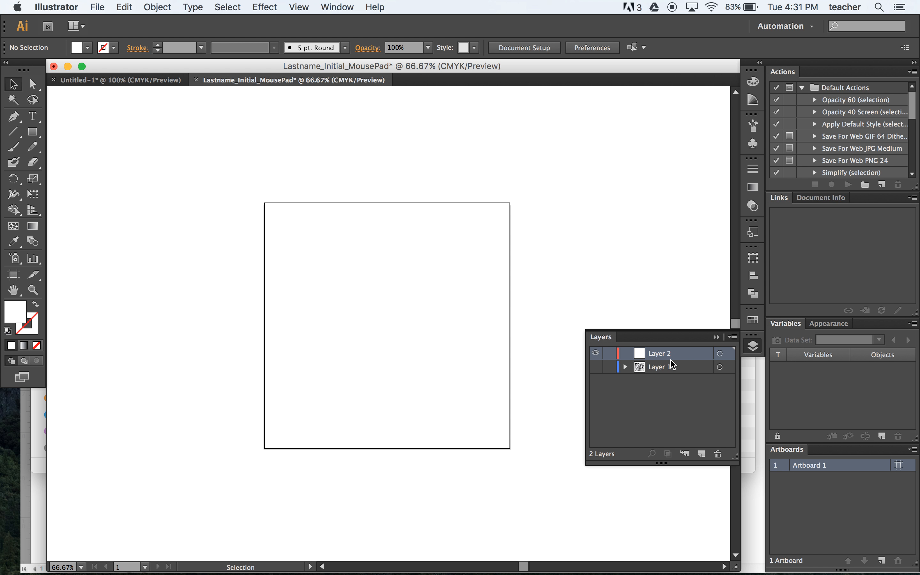
double_click(660, 355)
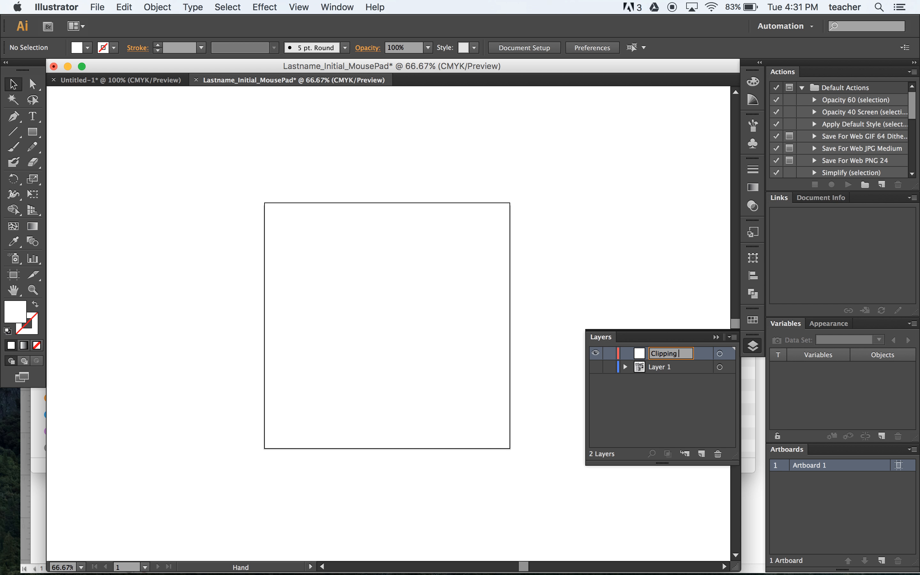
key(Return)
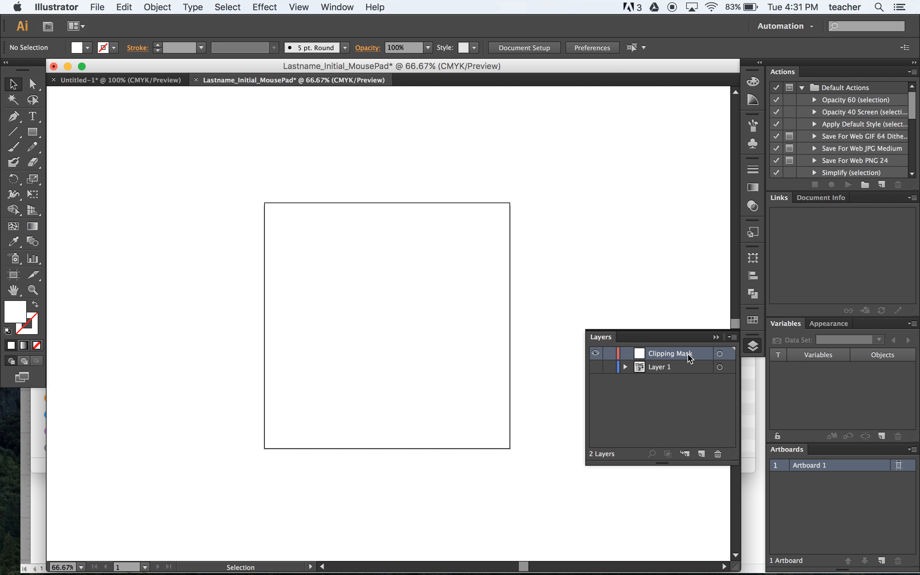
double_click(659, 367)
text(Lettering)
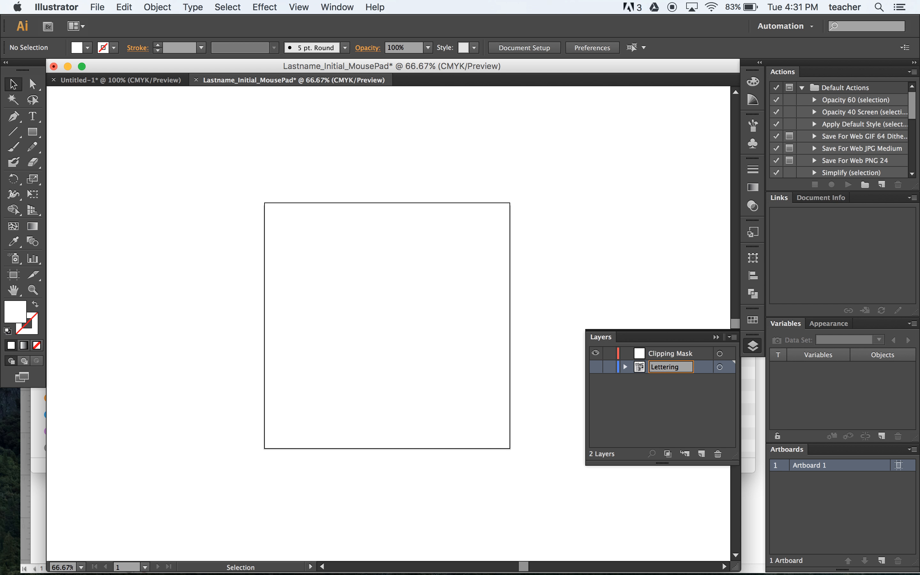
key(Return)
Draw a rectangle on the Clipping Mask layer that covers the artboard exactly from corner to corner
click(32, 132)
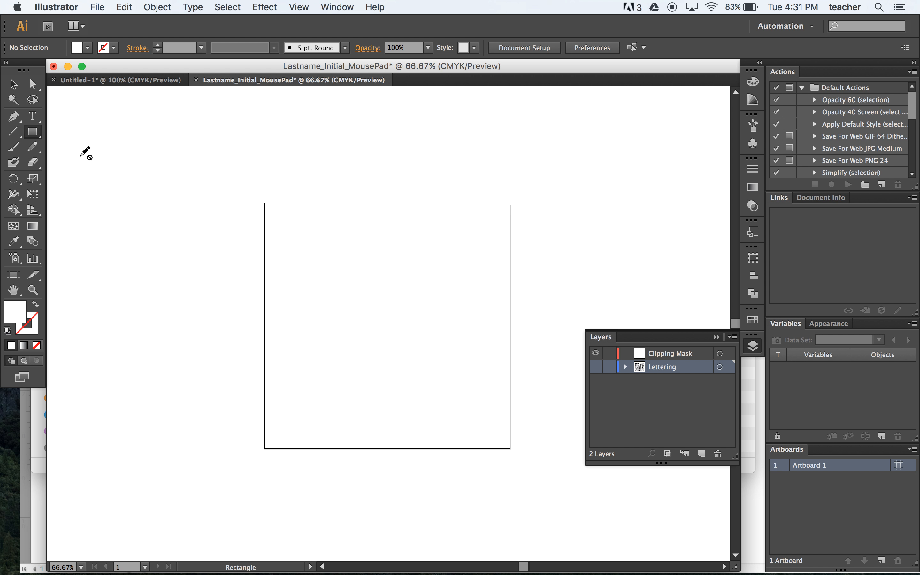
click(690, 354)
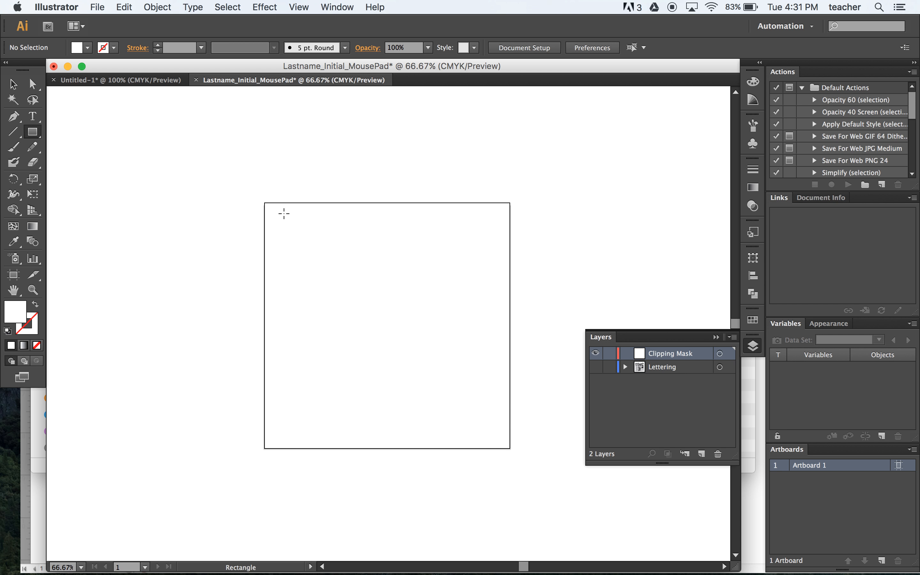
drag(265, 202, 510, 448)
click(12, 83)
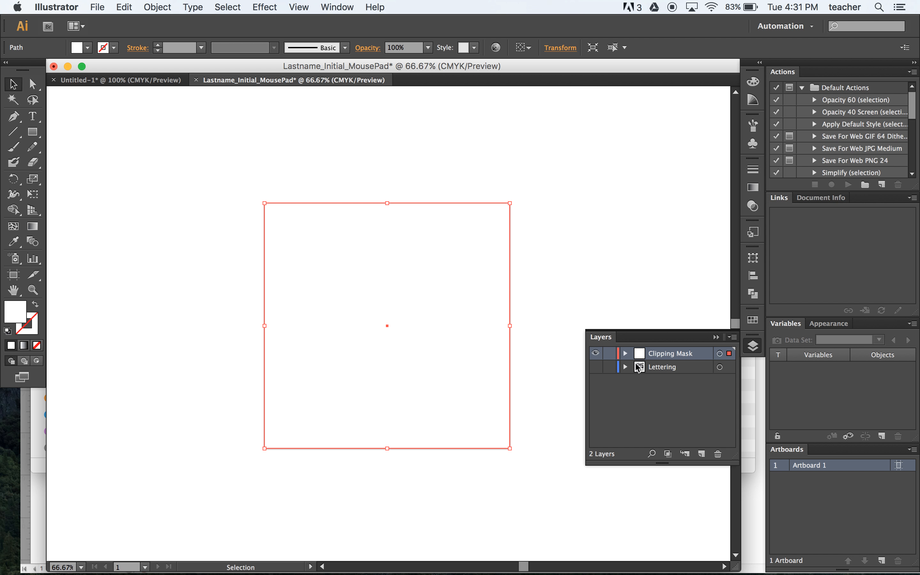
Show the Lettering layer again, select everything and make a clipping mask with the square on top
click(595, 367)
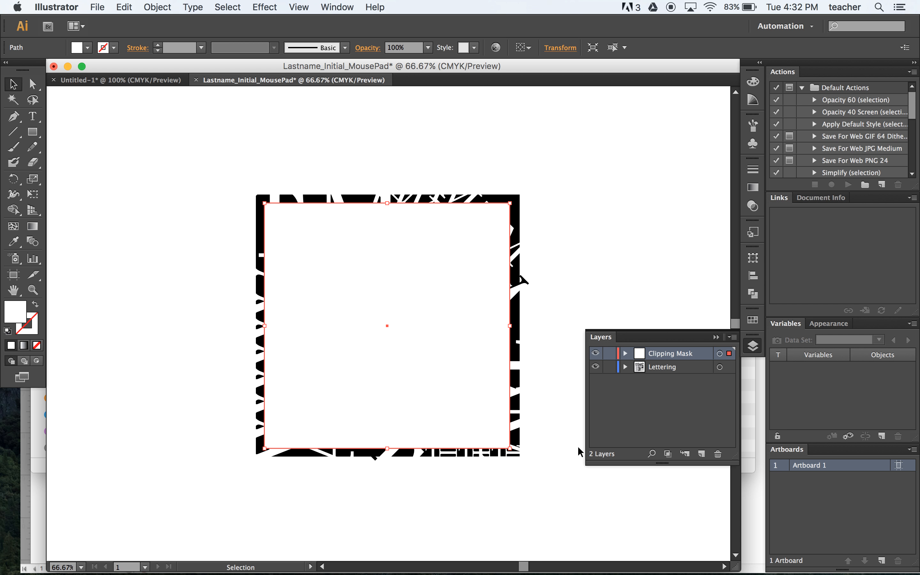
click(124, 7)
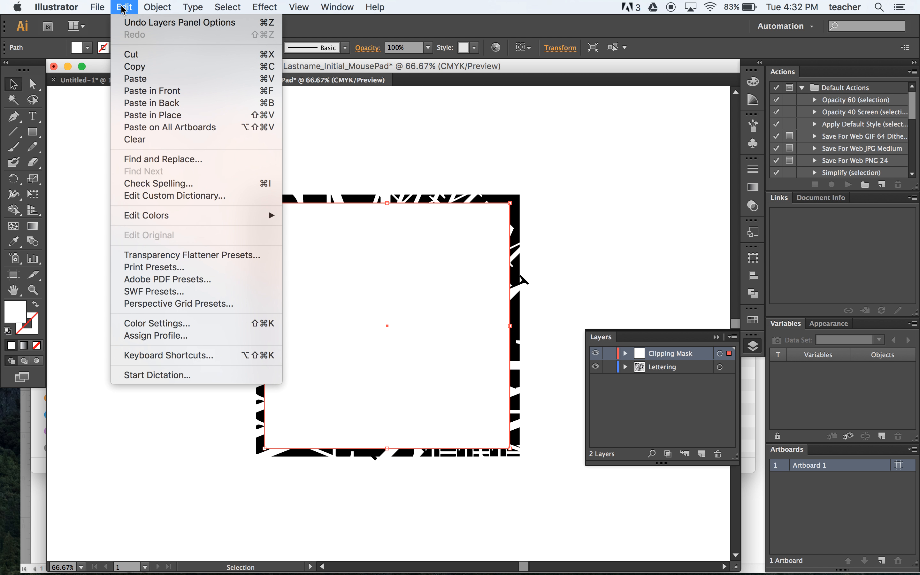
click(126, 1)
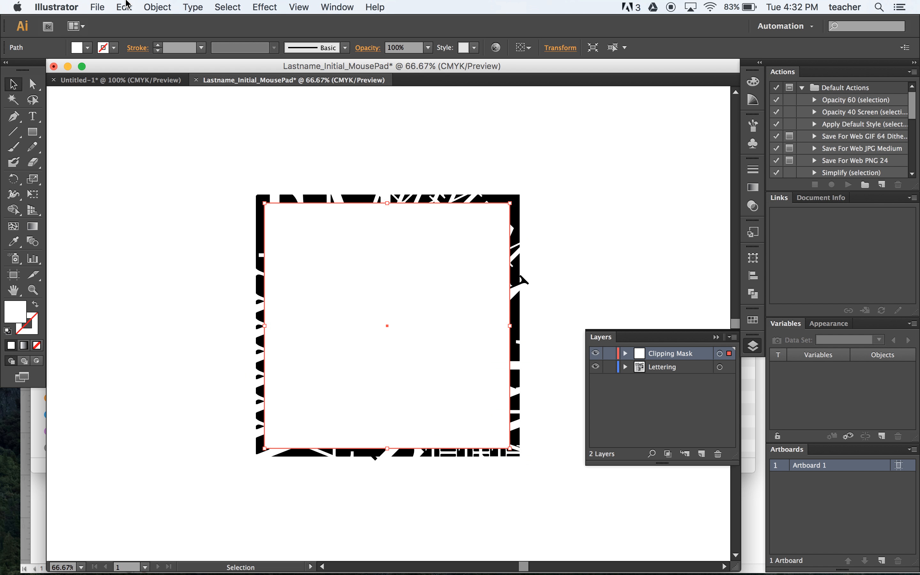
key(super+a)
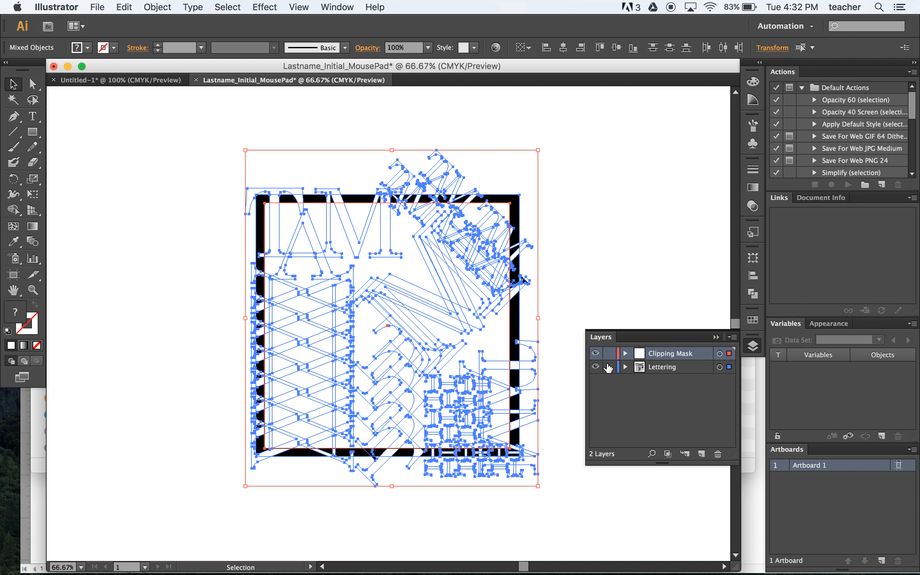
click(157, 7)
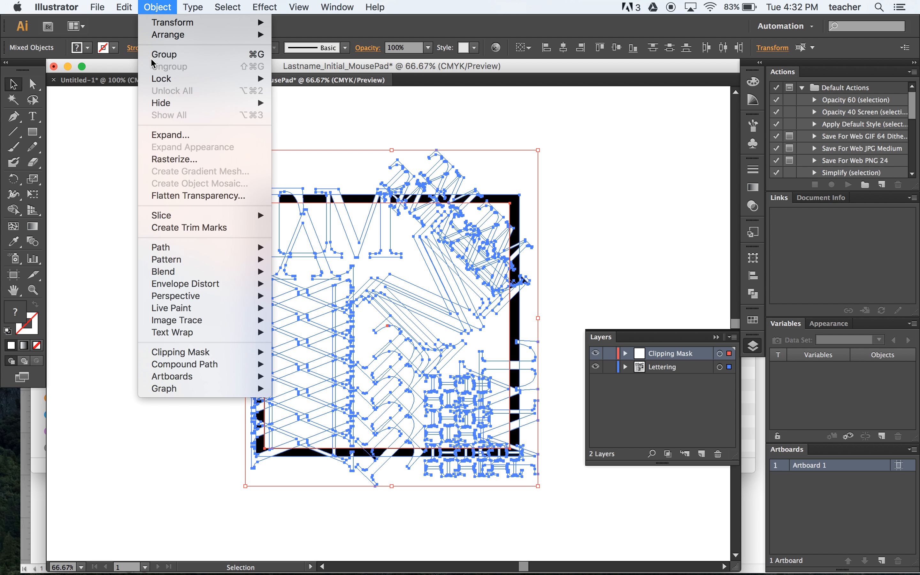
mouse_move(192, 357)
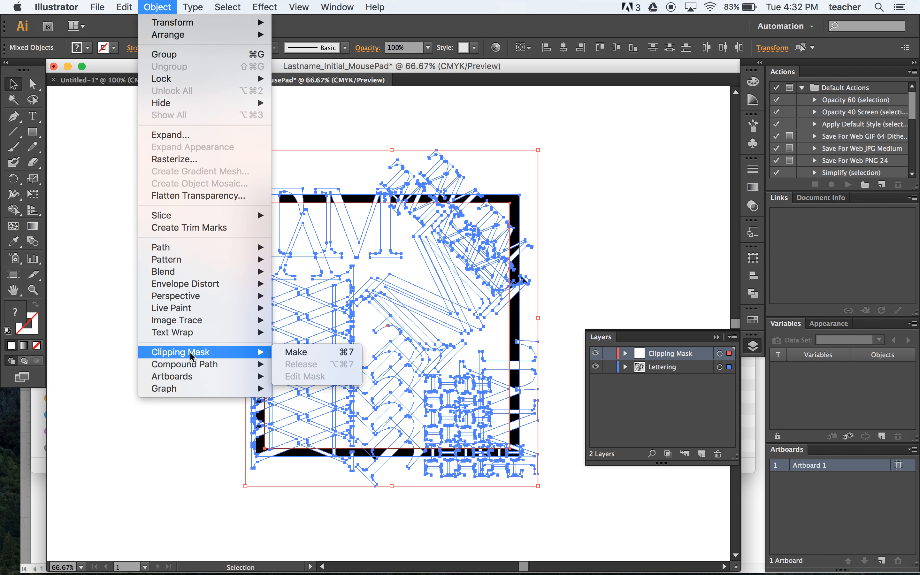
click(355, 353)
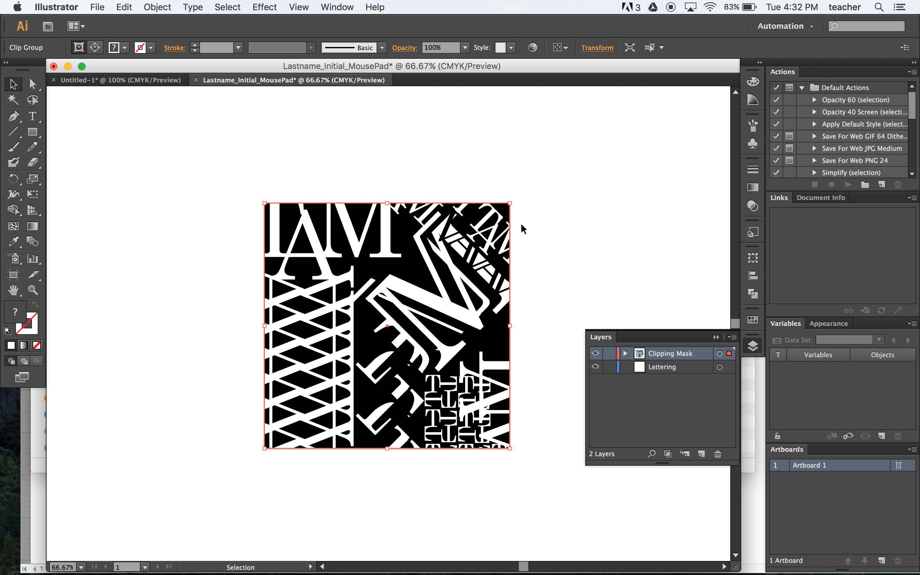